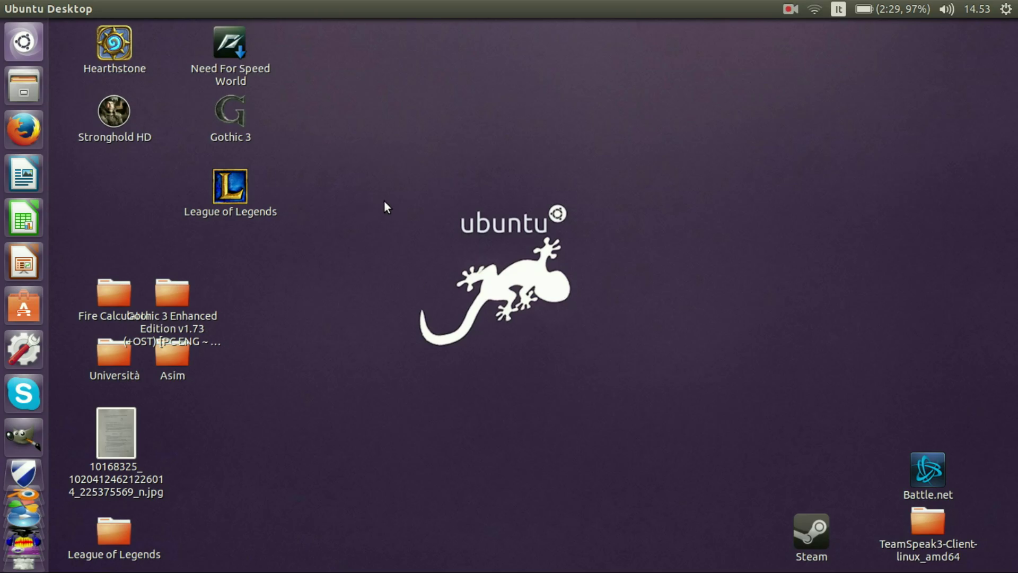
# Briefly check the Ubuntu Software Center, then close it again
pyautogui.moveTo(385, 207); pyautogui.dragTo(644, 346)
pyautogui.moveTo(606, 144); pyautogui.dragTo(412, 346)
pyautogui.moveTo(412, 344)
pyautogui.mouseDown()
pyautogui.moveTo(577, 144)
pyautogui.moveTo(529, 143)
pyautogui.mouseUp()
pyautogui.moveTo(444, 188)
pyautogui.mouseDown()
pyautogui.moveTo(500, 366)
pyautogui.moveTo(578, 360)
pyautogui.mouseUp()
pyautogui.click(24, 306)
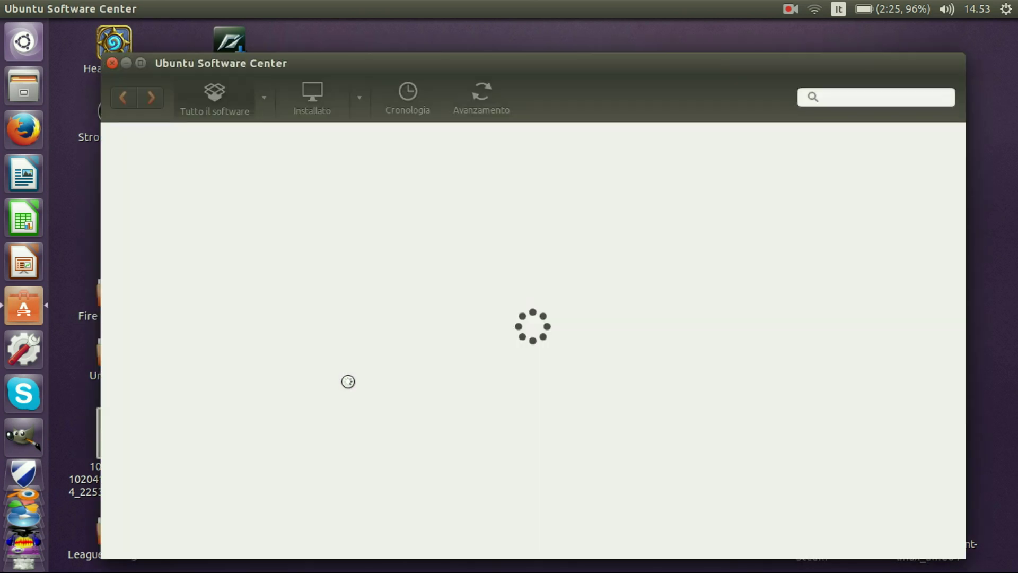
pyautogui.moveTo(529, 63)
pyautogui.mouseDown()
pyautogui.moveTo(501, 36)
pyautogui.moveTo(525, 42)
pyautogui.mouseUp()
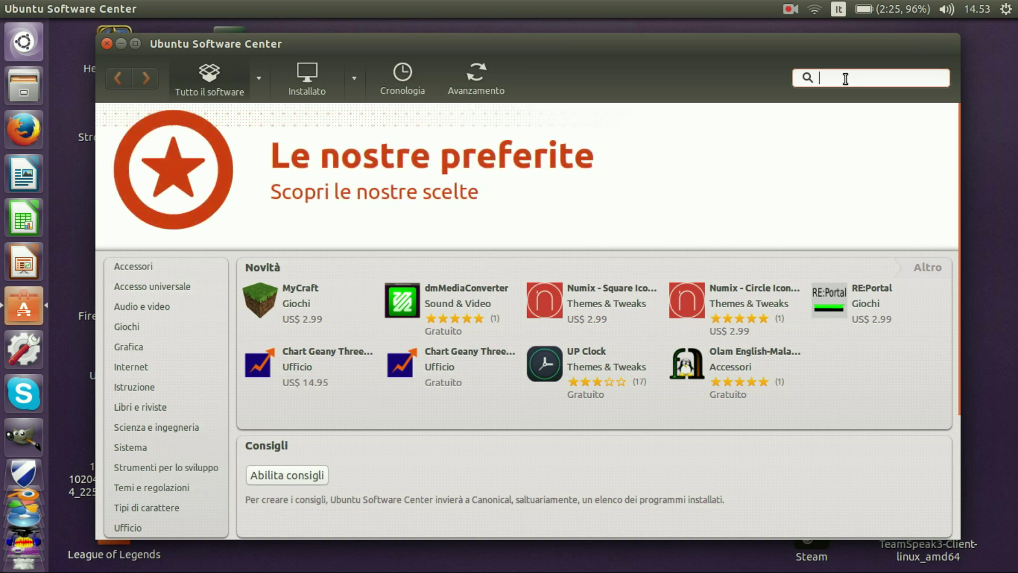
pyautogui.write('playo')
pyautogui.write('nlinux')
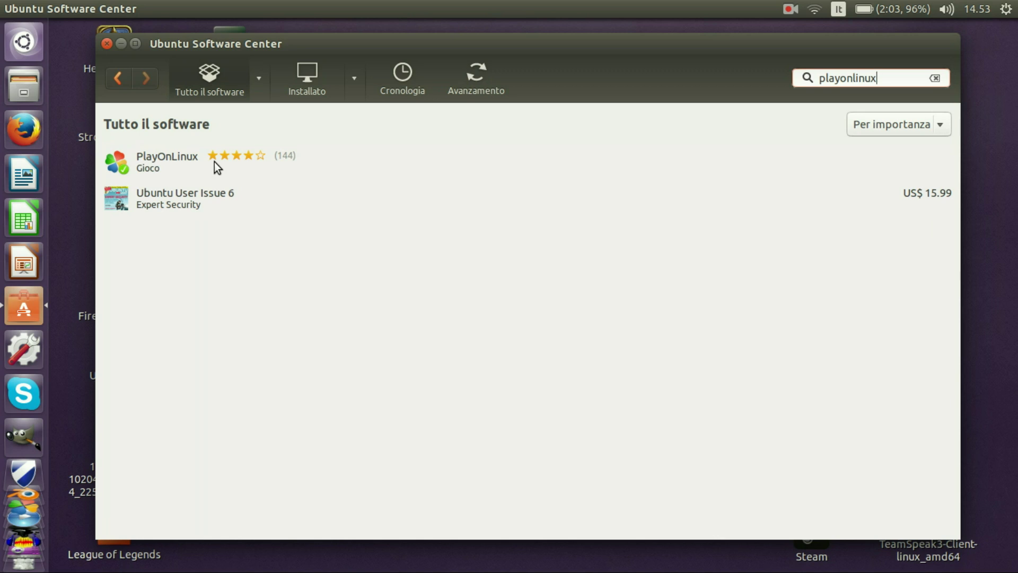
pyautogui.click(106, 43)
# Launch PlayOnLinux from the Unity launcher
pyautogui.moveTo(420, 352)
pyautogui.mouseDown()
pyautogui.moveTo(570, 193)
pyautogui.moveTo(410, 353)
pyautogui.mouseUp()
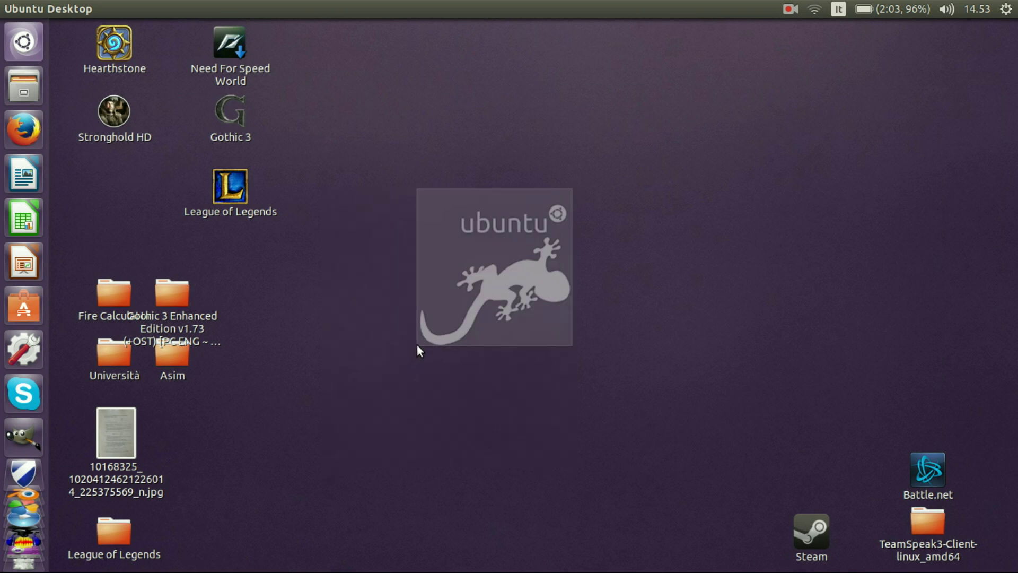
pyautogui.moveTo(410, 354); pyautogui.dragTo(418, 344)
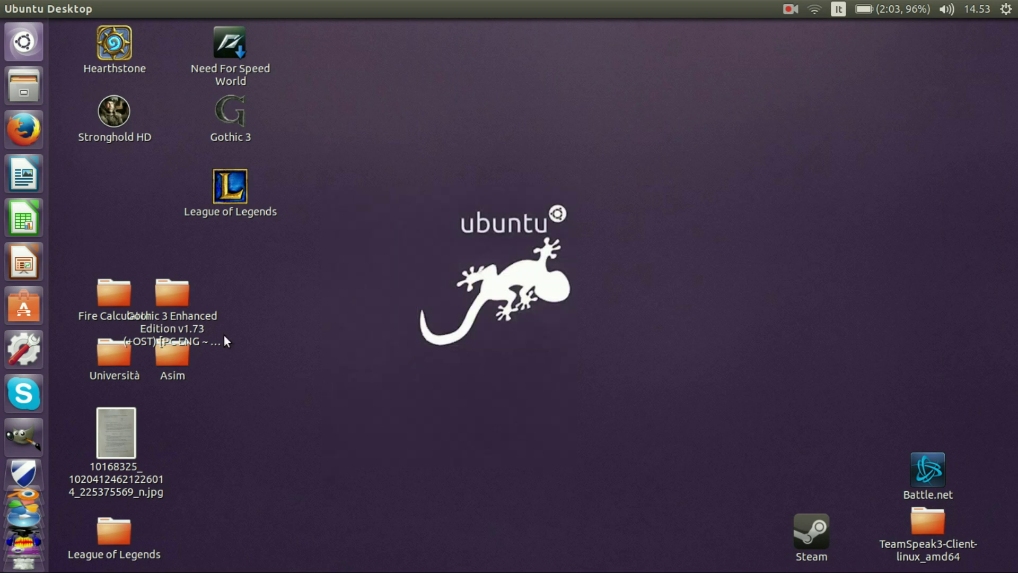
pyautogui.scroll(-3, 34, 342)
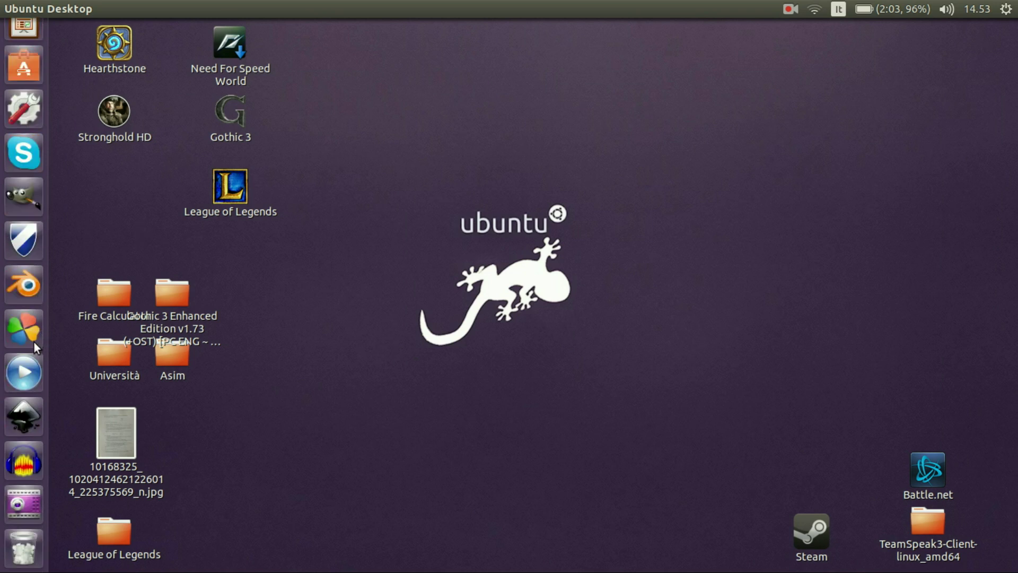
pyautogui.click(35, 340)
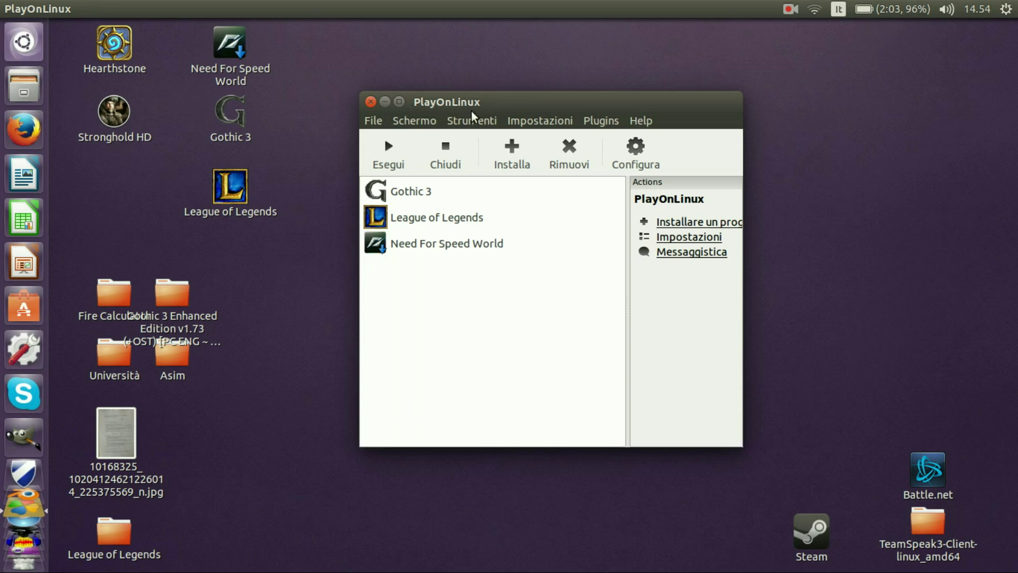
# Search the installable Giochi for 'league' and select League Of Legends
pyautogui.click(509, 159)
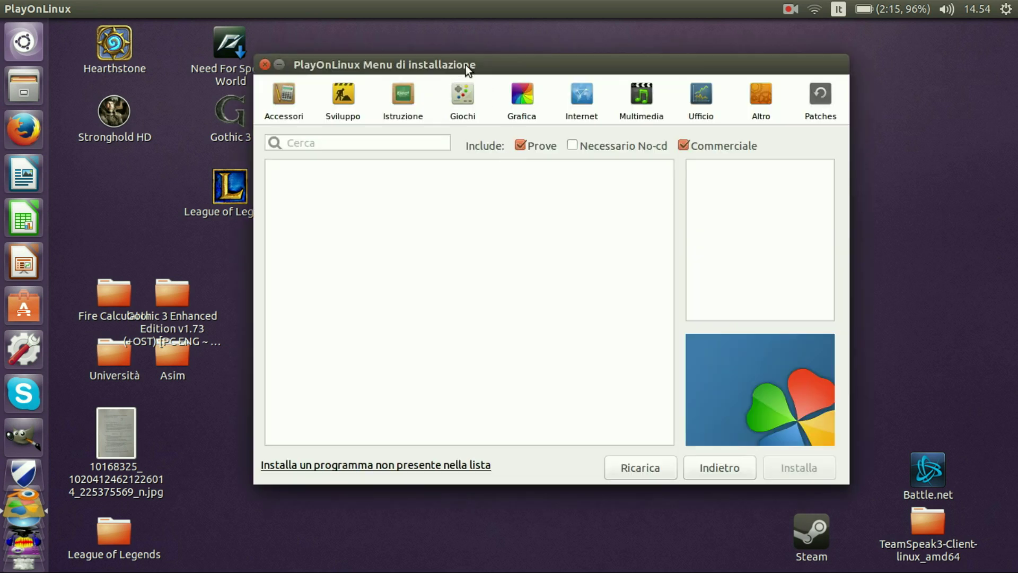
pyautogui.moveTo(466, 66); pyautogui.dragTo(424, 80)
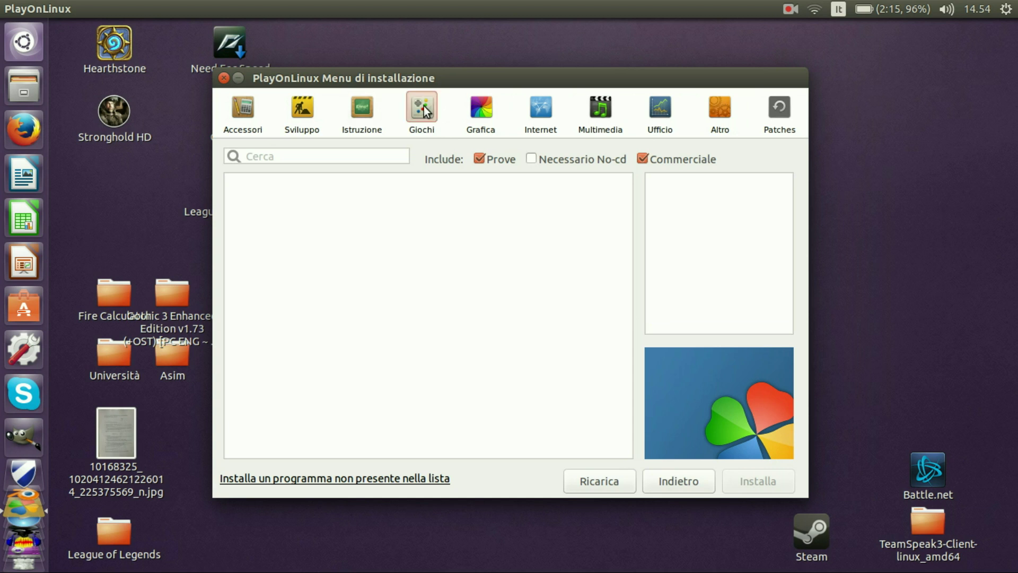
pyautogui.click(424, 106)
pyautogui.click(332, 155)
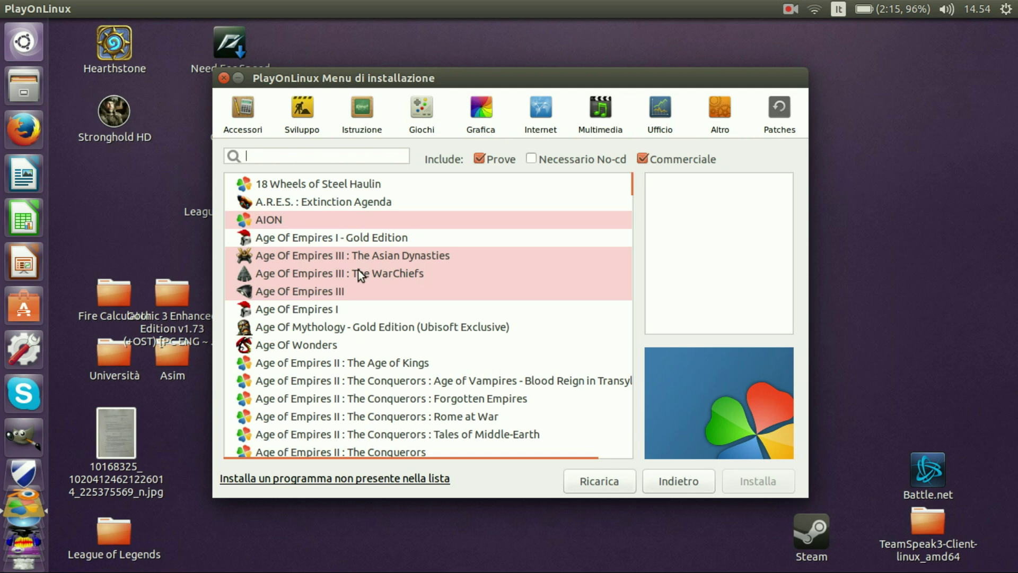
pyautogui.scroll(-5, 359, 272)
pyautogui.scroll(-5, 358, 271)
pyautogui.scroll(-5, 358, 271)
pyautogui.hscroll(2, 358, 271)
pyautogui.scroll(-1, 358, 272)
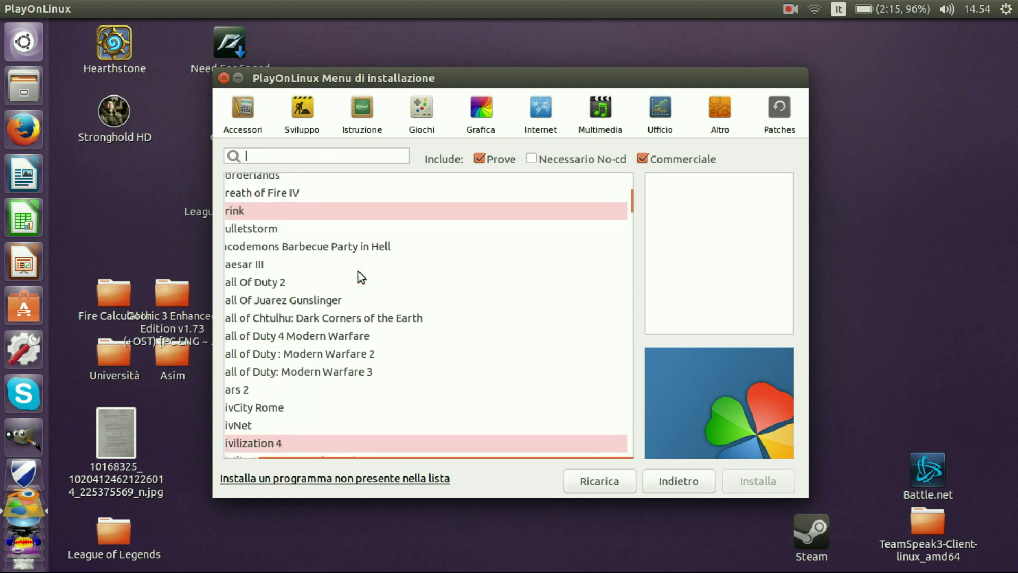
pyautogui.scroll(-2, 358, 271)
pyautogui.hscroll(-1, 358, 271)
pyautogui.scroll(-5, 358, 271)
pyautogui.scroll(2, 358, 271)
pyautogui.hscroll(1, 358, 272)
pyautogui.scroll(5, 358, 272)
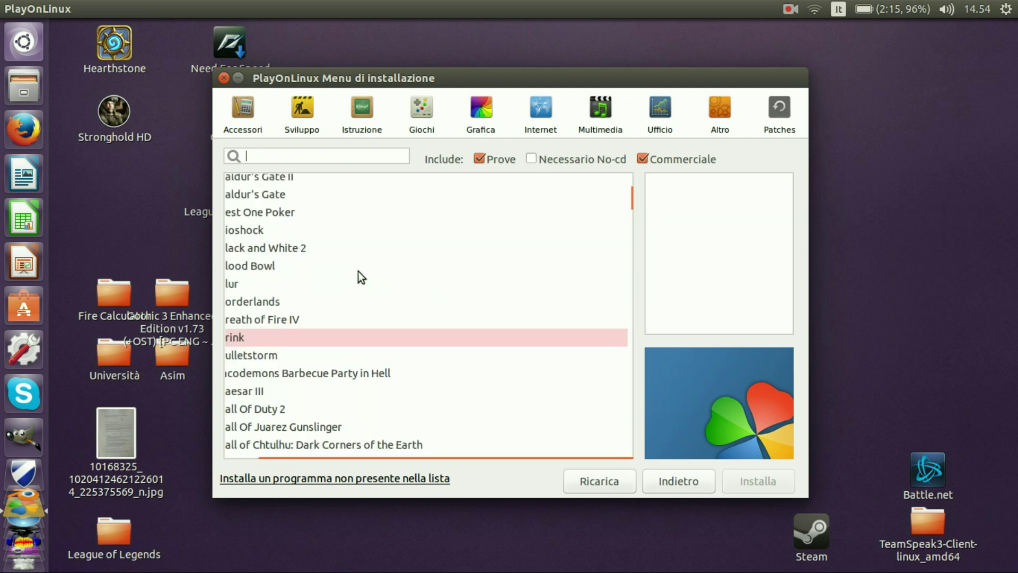
pyautogui.scroll(5, 358, 271)
pyautogui.hscroll(-2, 359, 271)
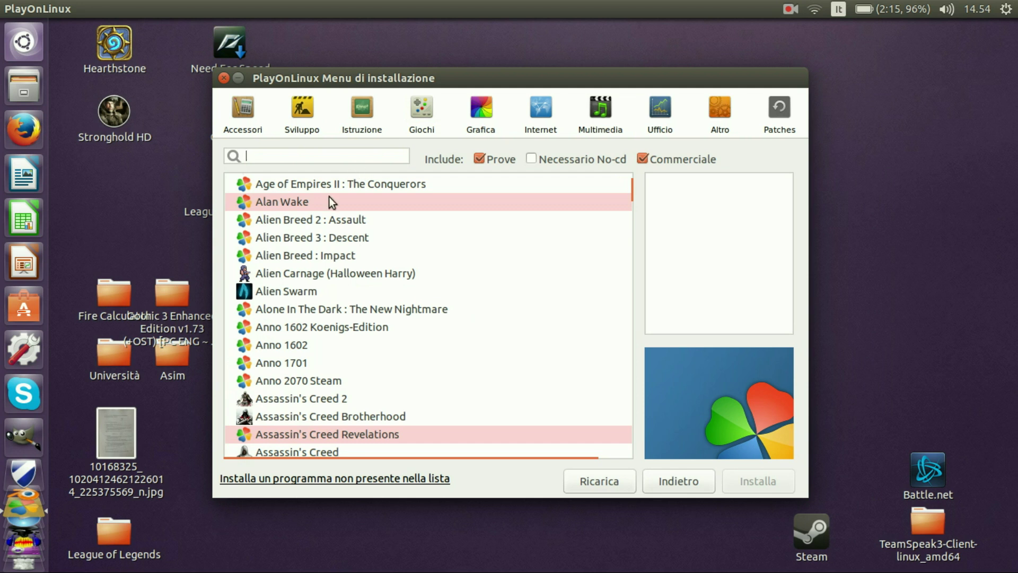
pyautogui.write('league')
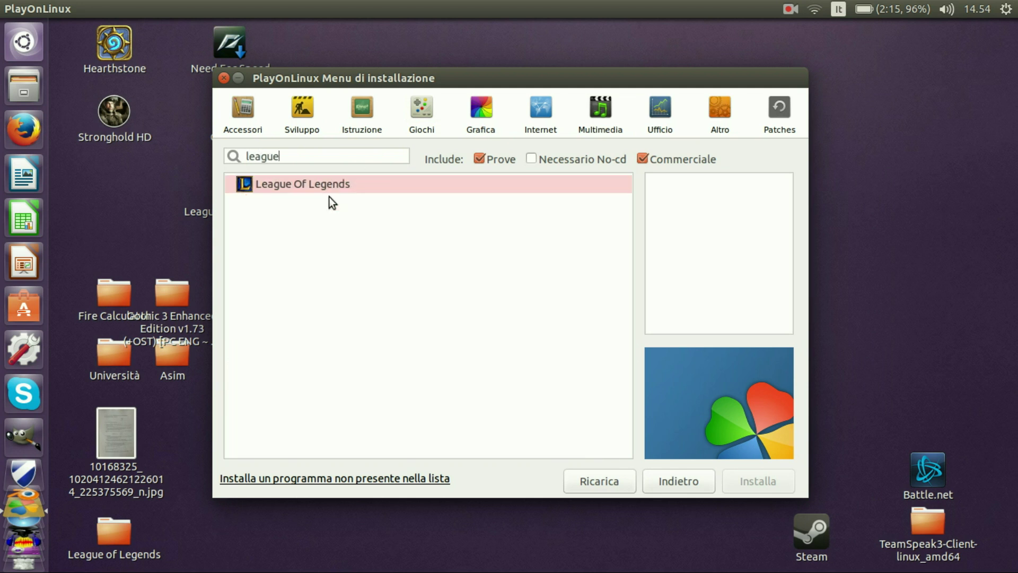
pyautogui.click(336, 186)
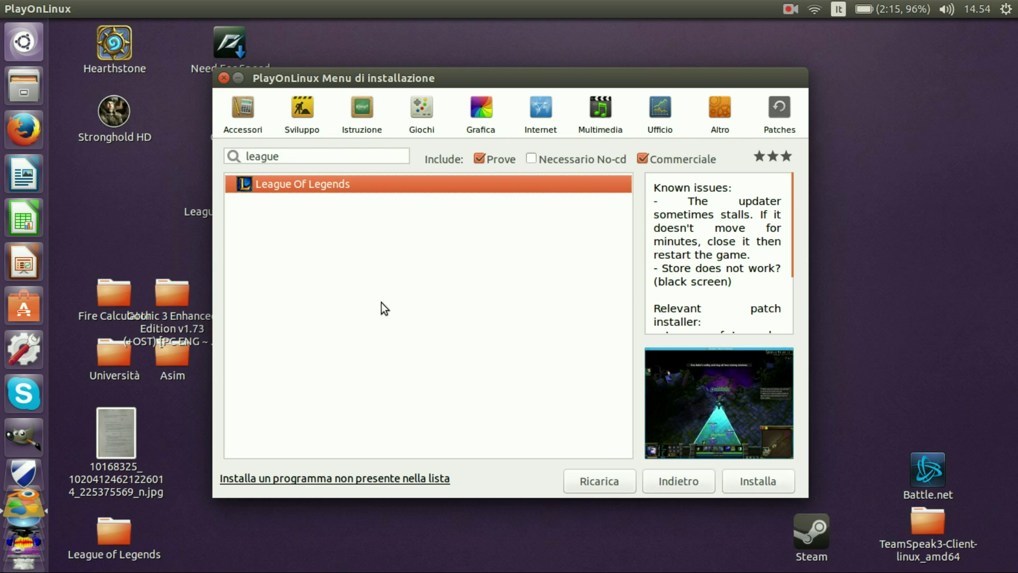
# Return to the library, select League of Legends and open Configura
pyautogui.click(223, 80)
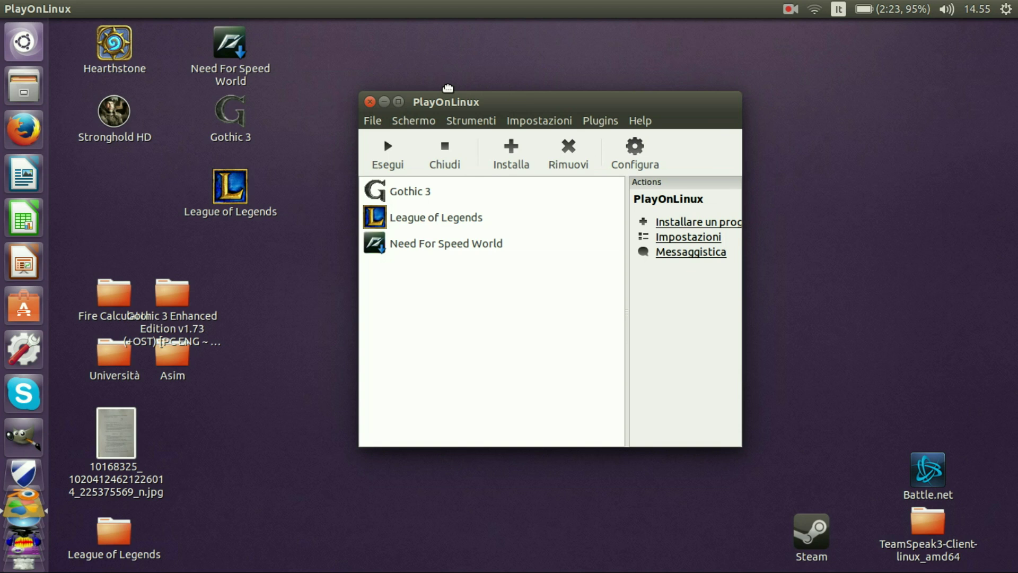
pyautogui.moveTo(463, 99)
pyautogui.mouseDown()
pyautogui.moveTo(430, 102)
pyautogui.moveTo(467, 93)
pyautogui.mouseUp()
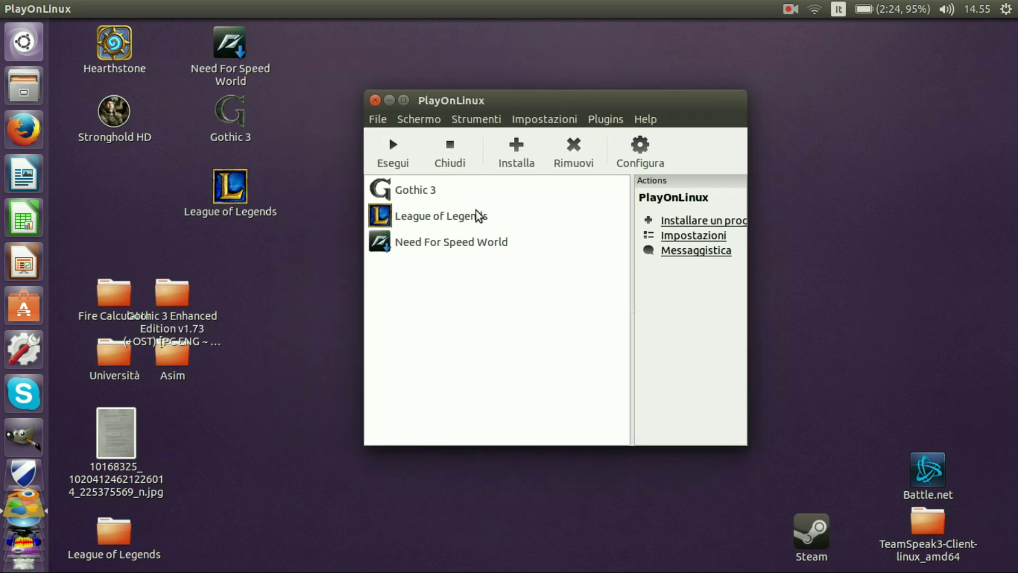
pyautogui.click(464, 222)
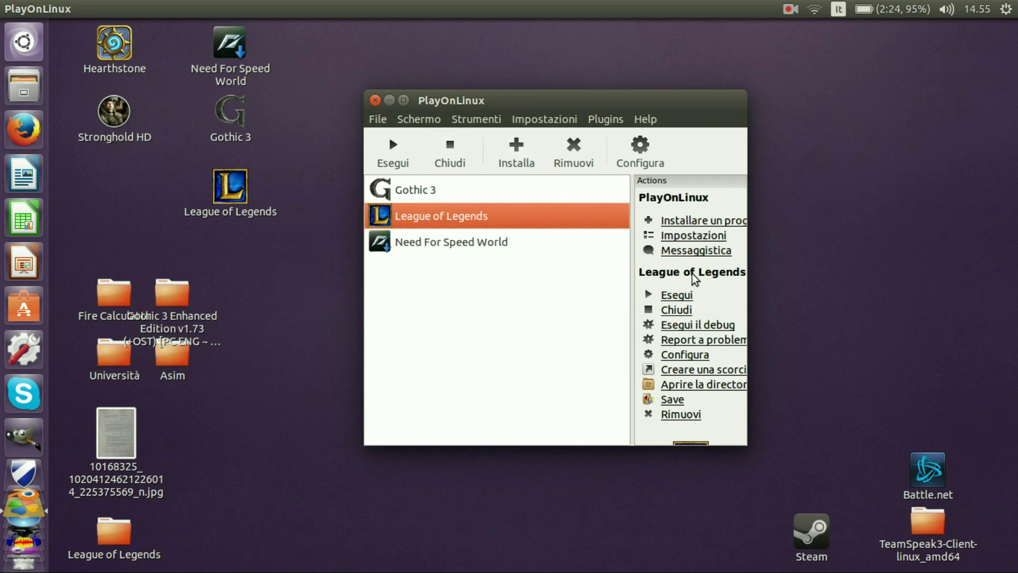
pyautogui.click(690, 356)
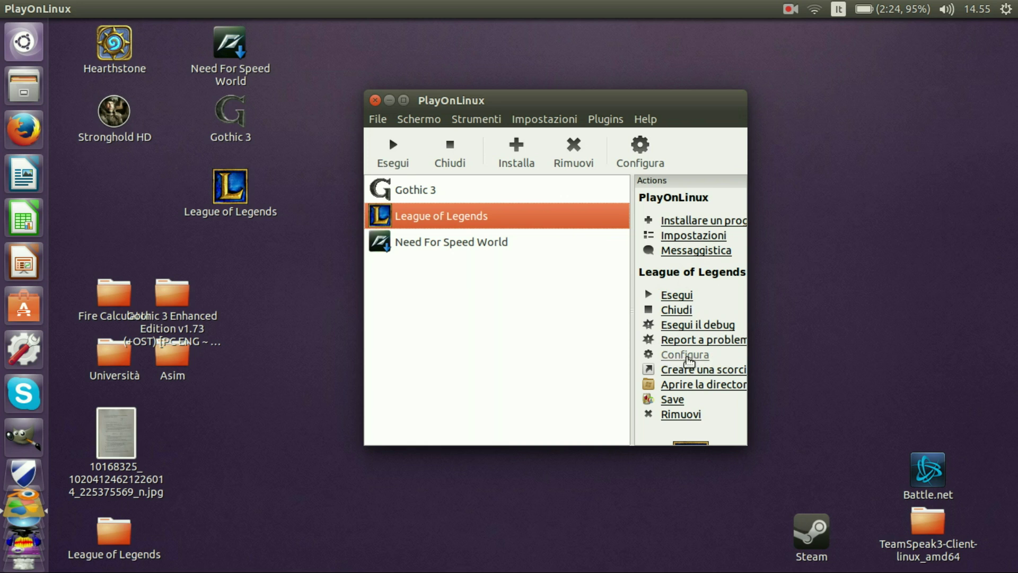
# View the League of Legends virtual drive's Generale settings with Wine 1.7.19-LeagueOfLegends2
pyautogui.click(686, 355)
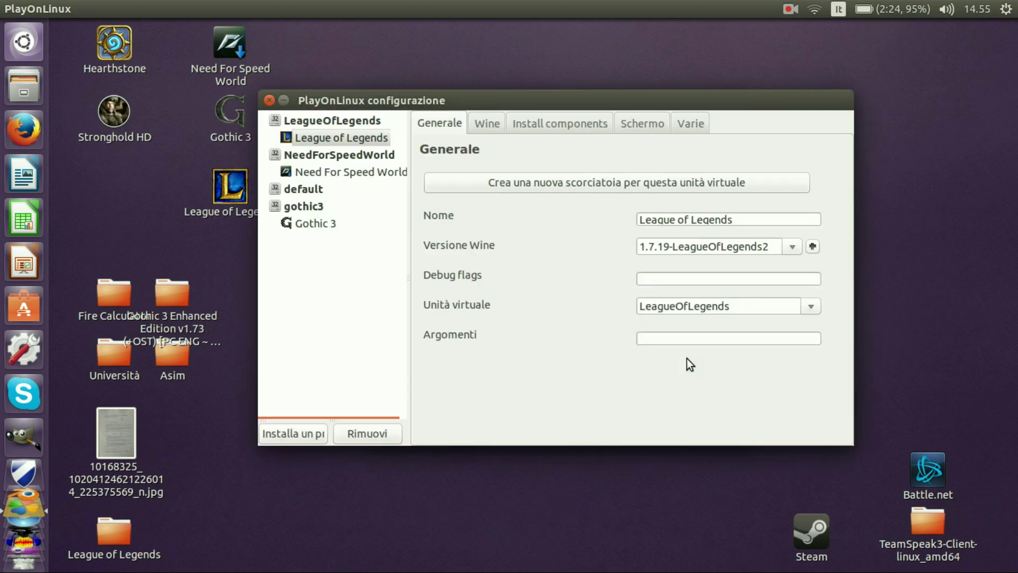
pyautogui.moveTo(629, 101)
pyautogui.mouseDown()
pyautogui.moveTo(592, 66)
pyautogui.moveTo(588, 96)
pyautogui.mouseUp()
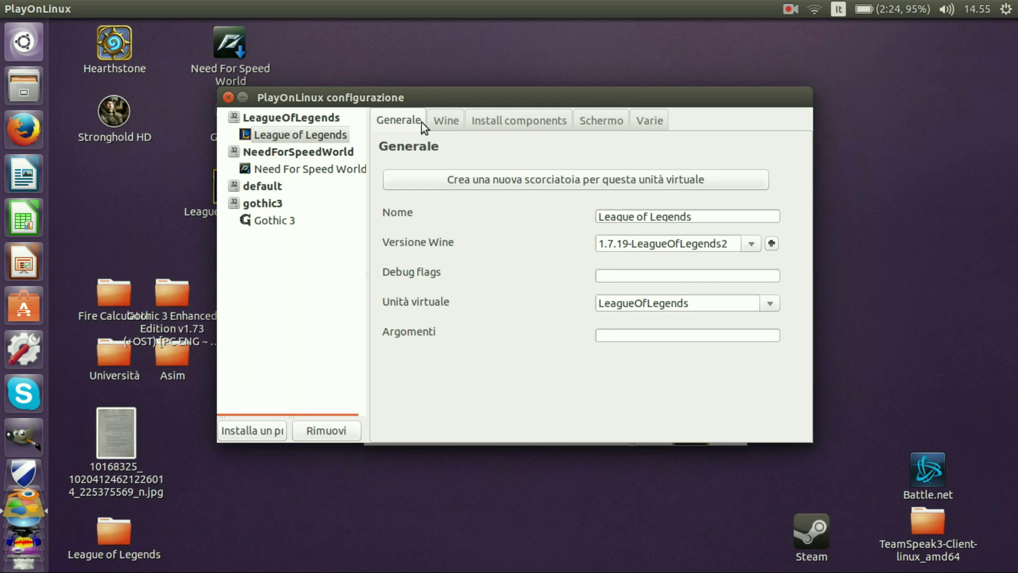
pyautogui.click(440, 119)
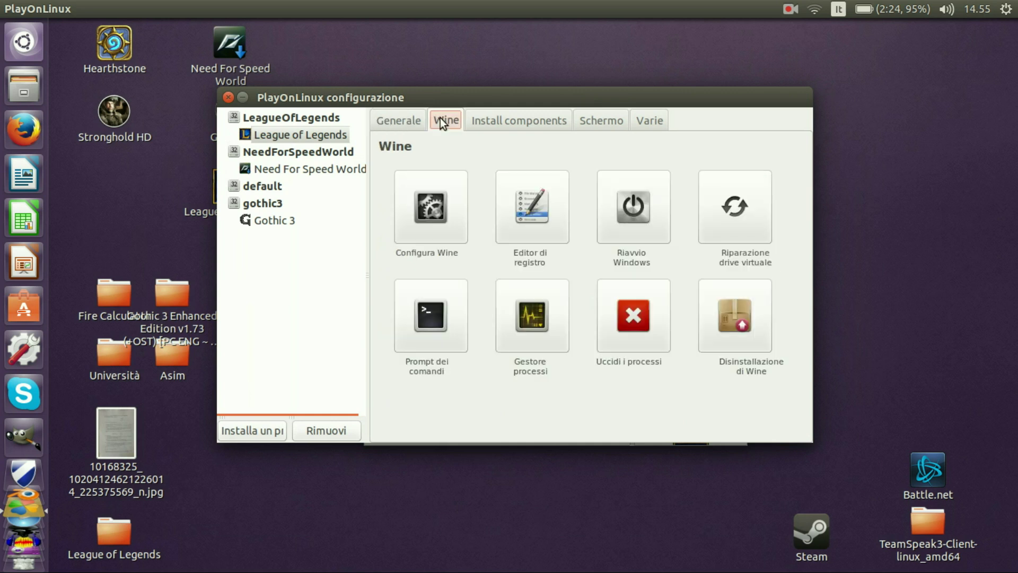
pyautogui.click(408, 120)
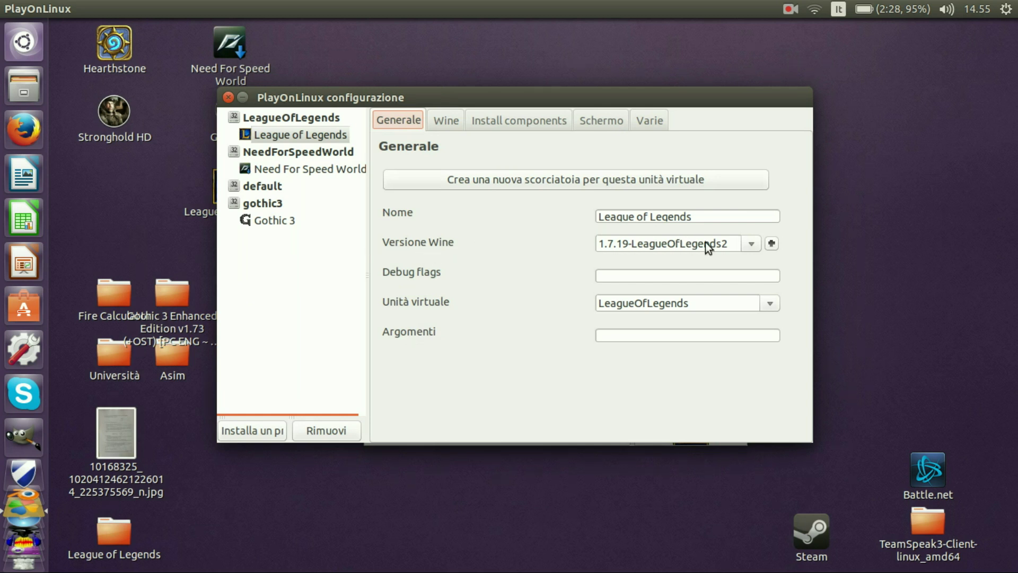
# Pick the 1.7.19-WGL_WINE_surface2 build in the Wine version manager
pyautogui.click(773, 243)
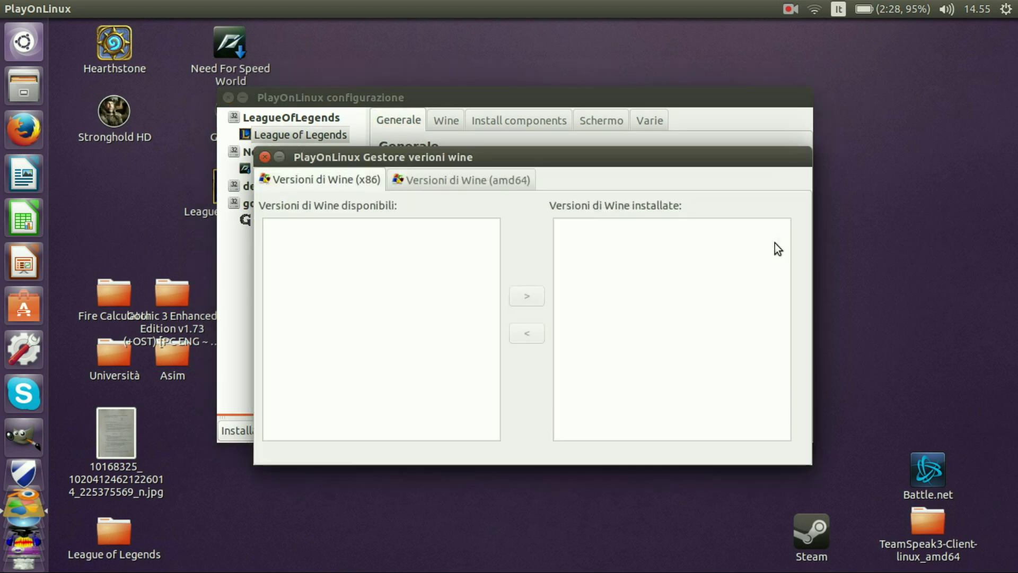
pyautogui.scroll(-5, 353, 248)
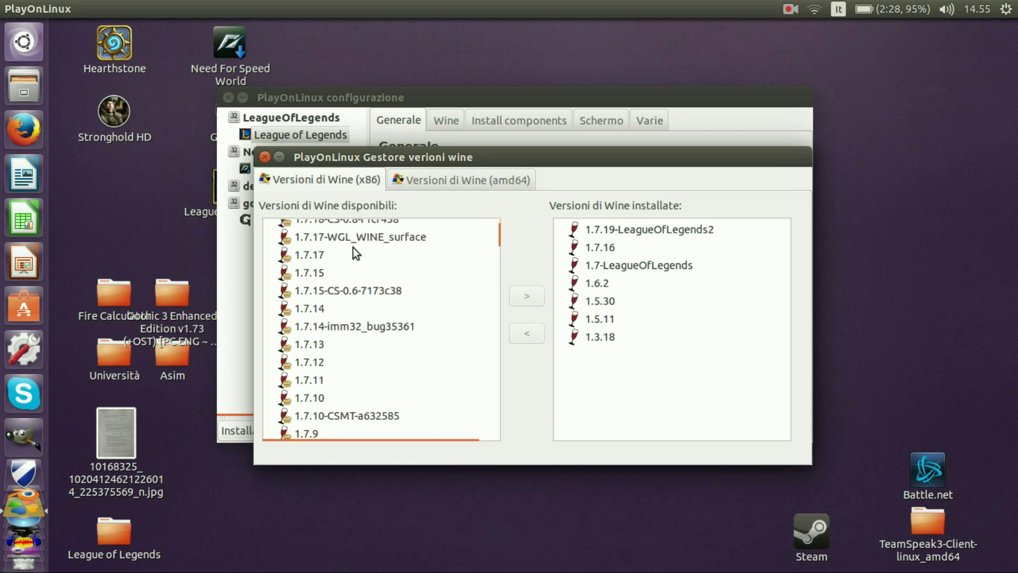
pyautogui.scroll(-5, 353, 248)
pyautogui.scroll(-5, 353, 248)
pyautogui.scroll(-5, 352, 247)
pyautogui.scroll(5, 353, 252)
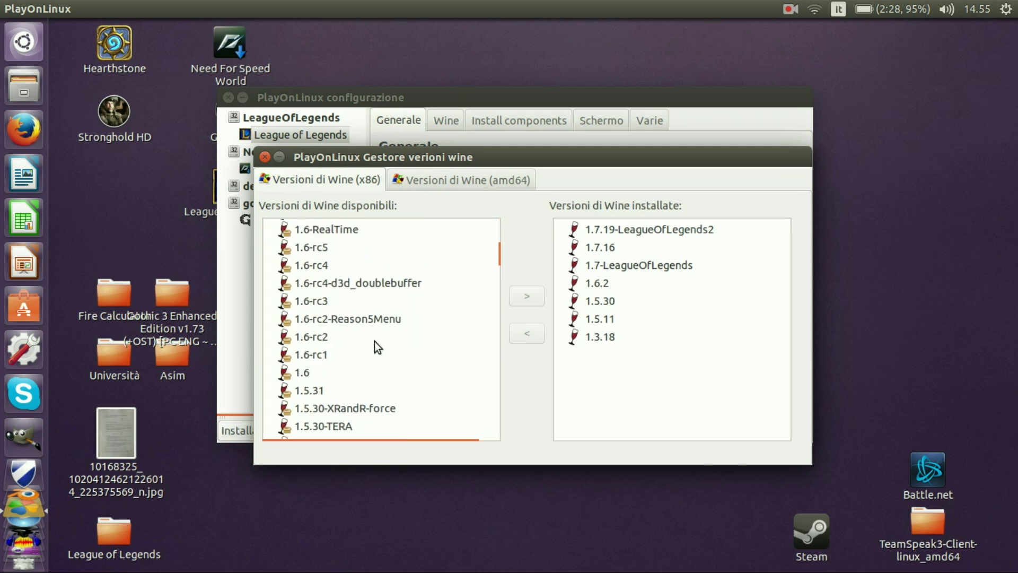
pyautogui.scroll(-5, 375, 341)
pyautogui.scroll(-5, 375, 341)
pyautogui.scroll(-5, 375, 342)
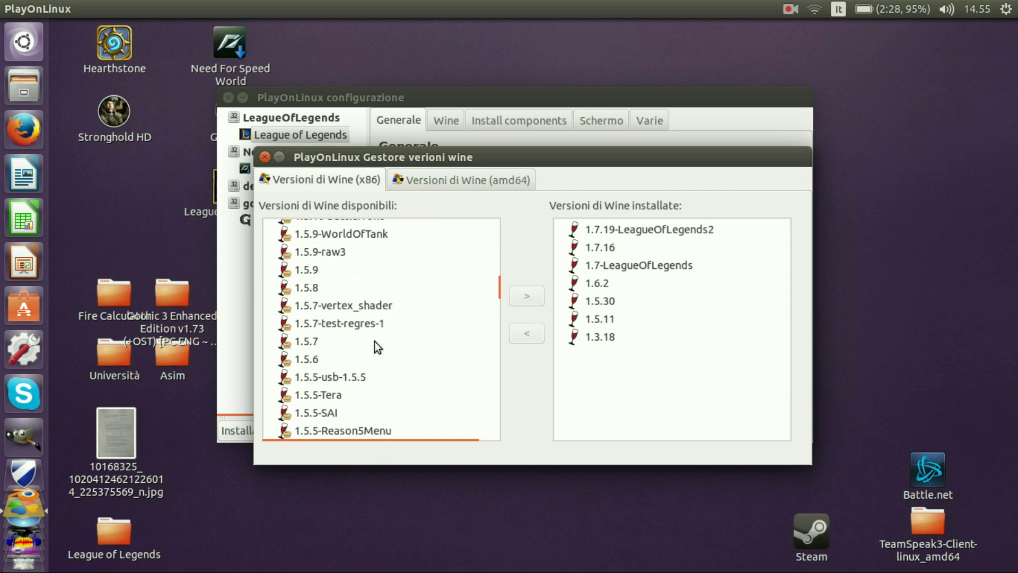
pyautogui.scroll(-5, 374, 342)
pyautogui.scroll(-5, 375, 341)
pyautogui.scroll(5, 375, 341)
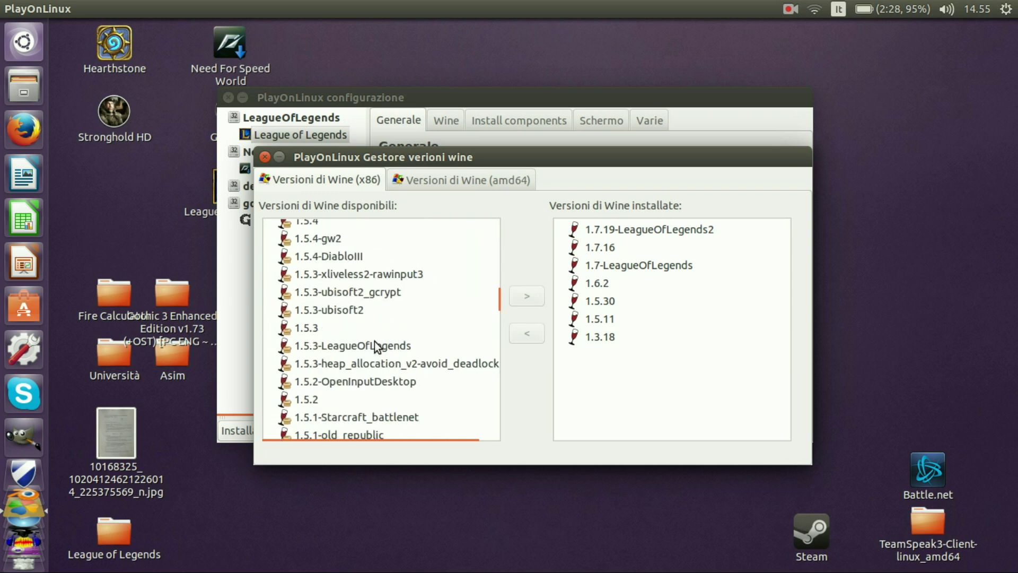
pyautogui.scroll(-5, 374, 341)
pyautogui.scroll(-5, 375, 342)
pyautogui.scroll(-3, 375, 341)
pyautogui.scroll(2, 375, 341)
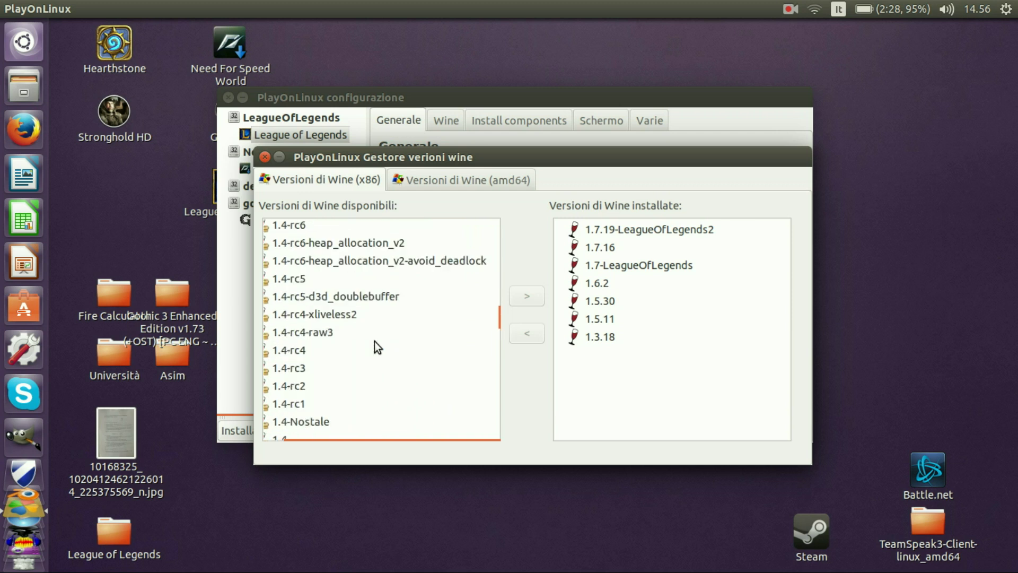
pyautogui.scroll(5, 375, 341)
pyautogui.scroll(1, 375, 341)
pyautogui.scroll(5, 375, 341)
pyautogui.scroll(5, 375, 341)
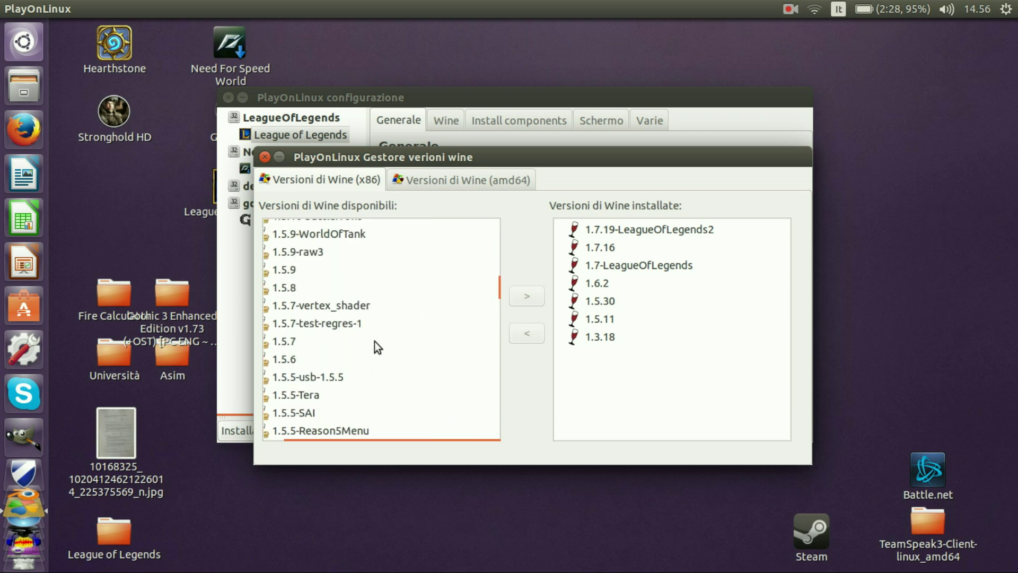
pyautogui.scroll(5, 374, 341)
pyautogui.scroll(1, 375, 341)
pyautogui.scroll(5, 374, 342)
pyautogui.scroll(5, 375, 341)
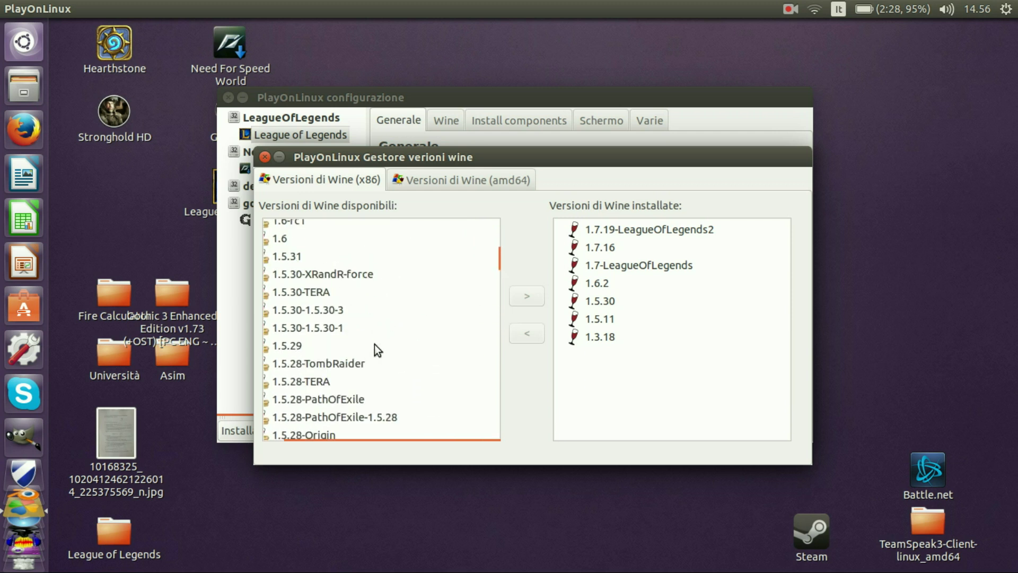
pyautogui.scroll(5, 375, 347)
pyautogui.scroll(5, 375, 347)
pyautogui.scroll(5, 375, 347)
pyautogui.scroll(5, 375, 347)
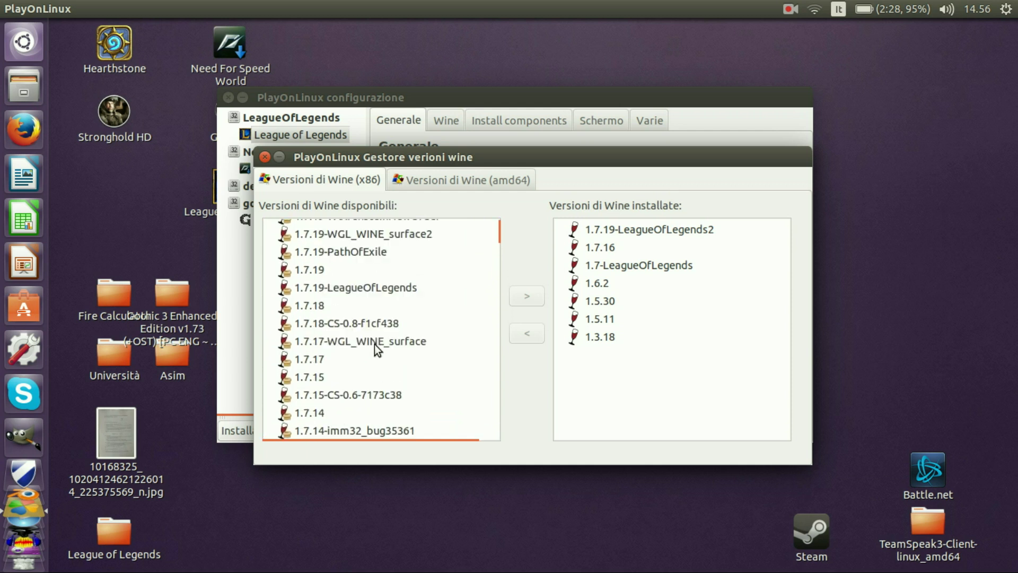
pyautogui.scroll(2, 374, 344)
pyautogui.scroll(-1, 375, 345)
pyautogui.scroll(1, 375, 346)
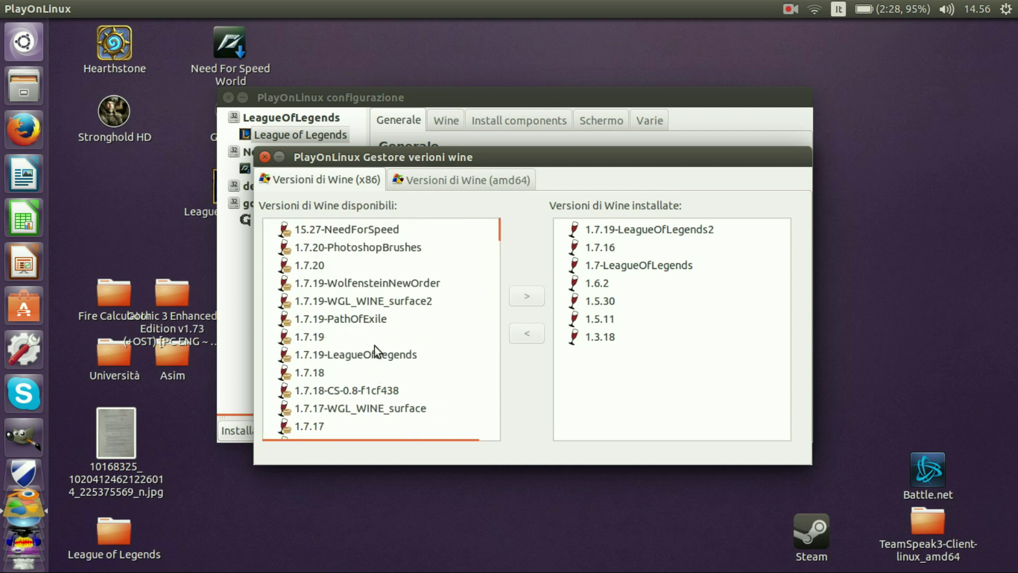
pyautogui.scroll(-1, 345, 330)
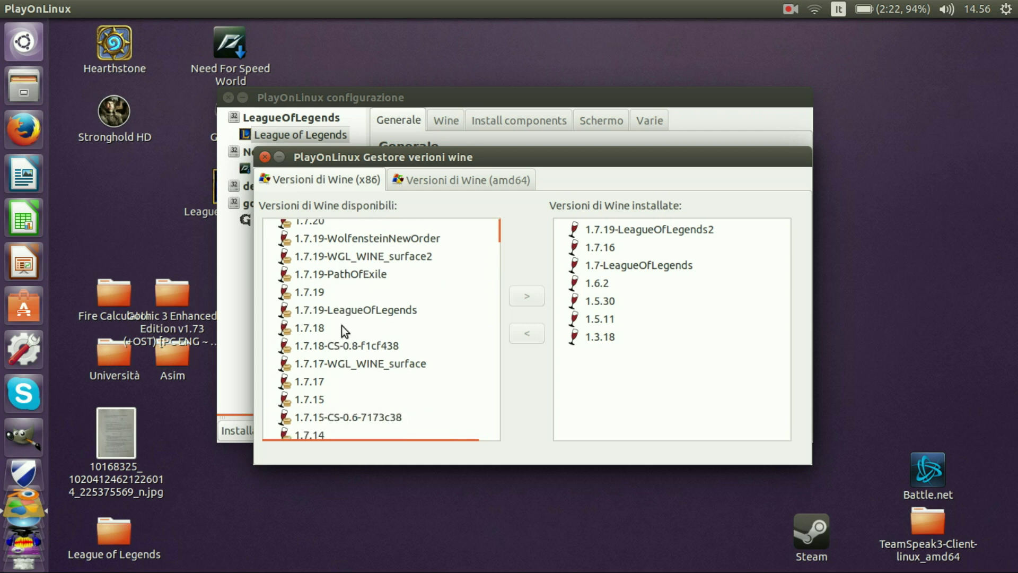
pyautogui.scroll(-3, 353, 316)
pyautogui.scroll(4, 348, 322)
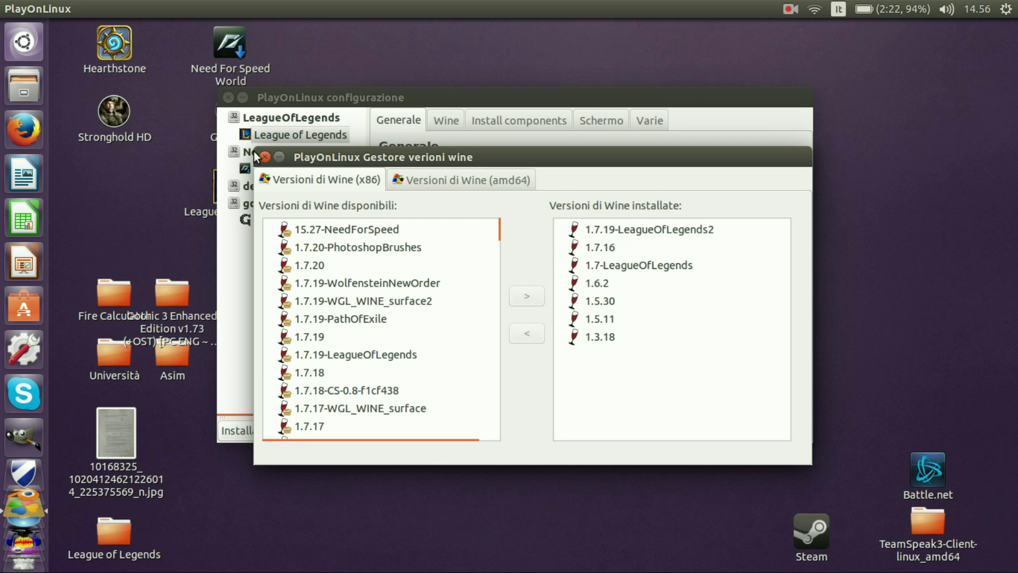
pyautogui.click(345, 306)
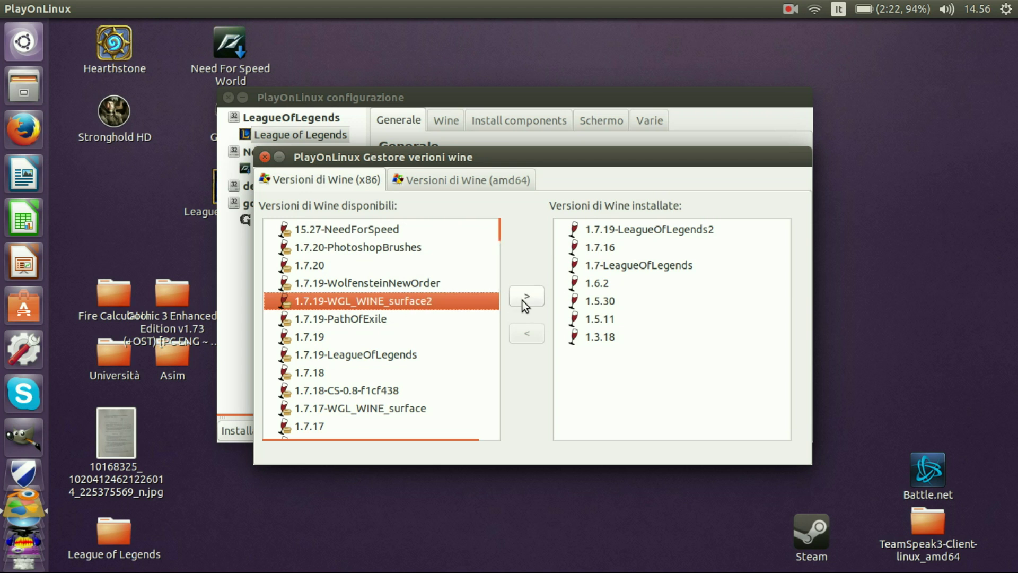
# Close the Wine version manager and the configuration window, back to the library
pyautogui.click(266, 155)
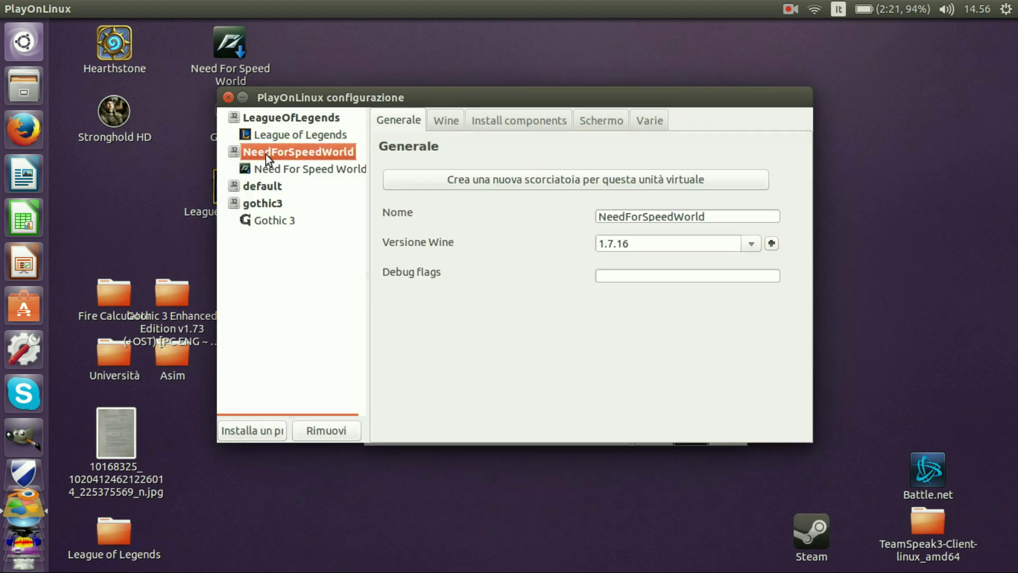
pyautogui.click(319, 137)
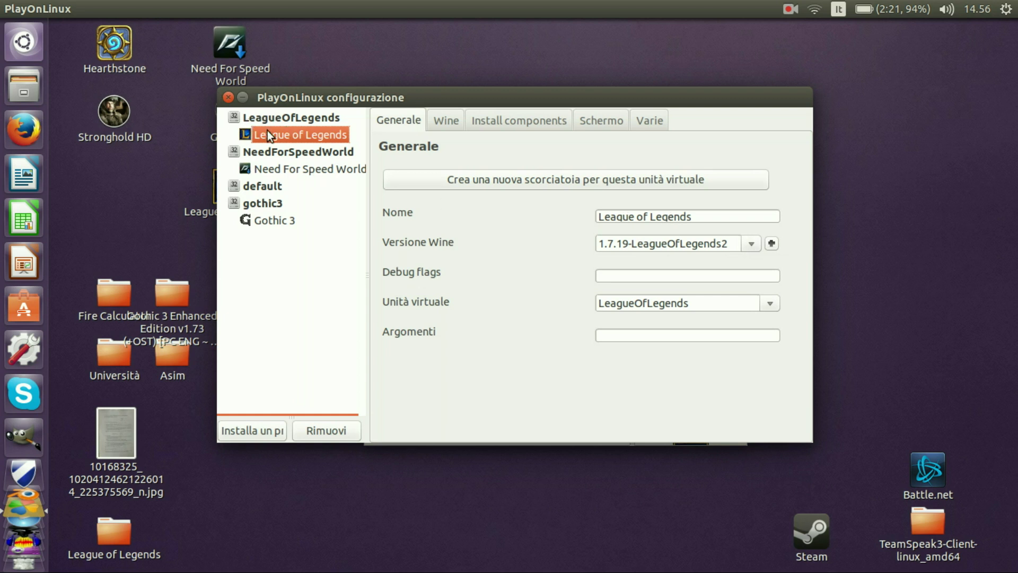
pyautogui.click(229, 99)
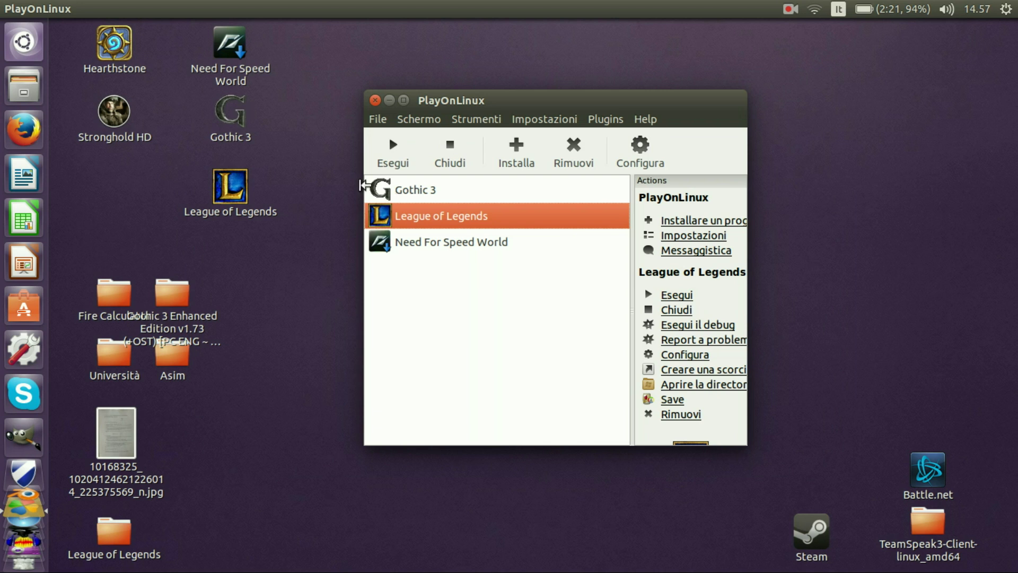
# Run League of Legends via Esegui so its launcher reports the game up to date
pyautogui.click(387, 167)
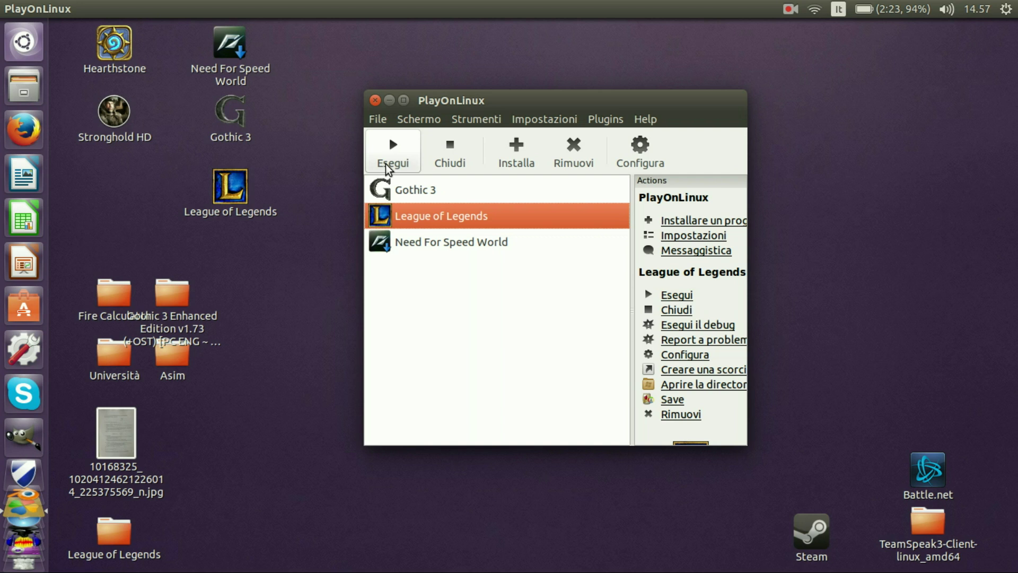
pyautogui.click(388, 159)
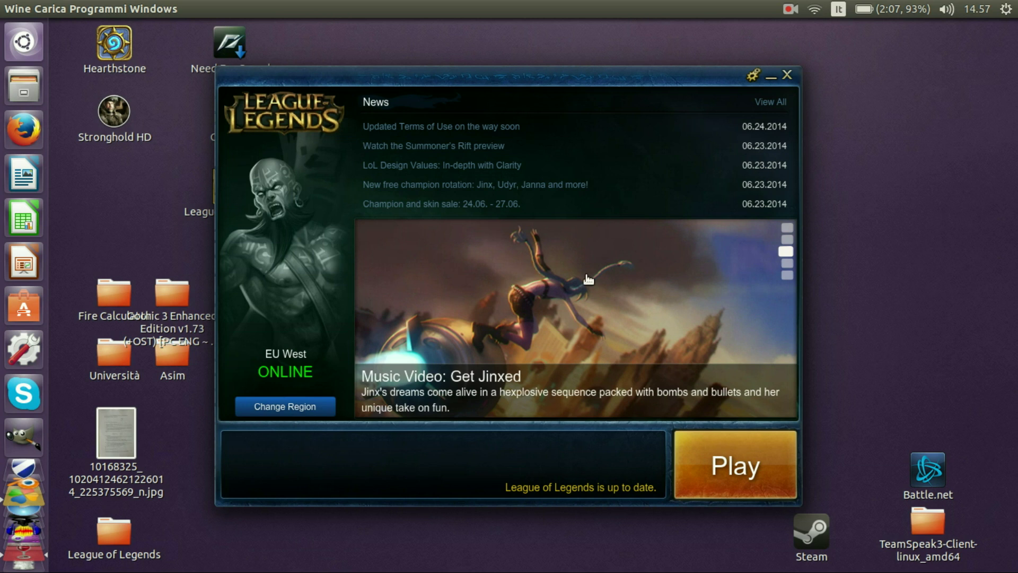
# Start the game from the launcher's Play button, reaching the login screen
pyautogui.click(719, 471)
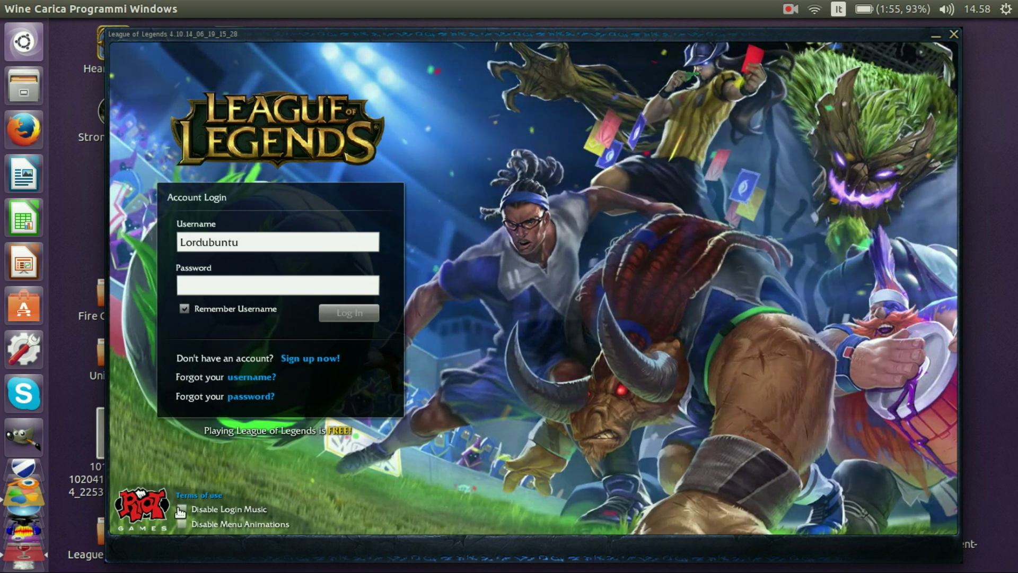
# Disable the login music and submit the password to reach the client home page
pyautogui.click(182, 509)
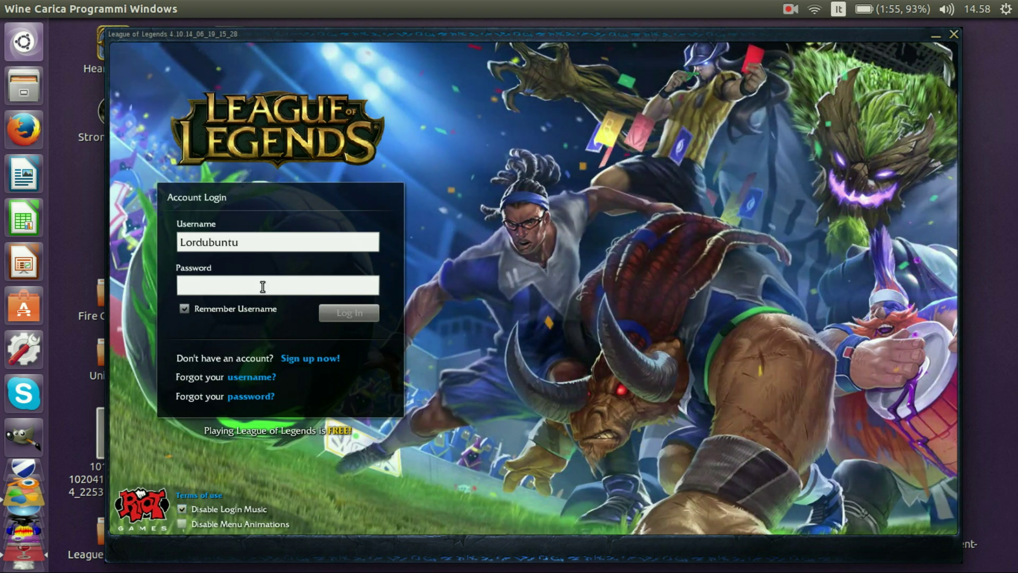
pyautogui.write('**')
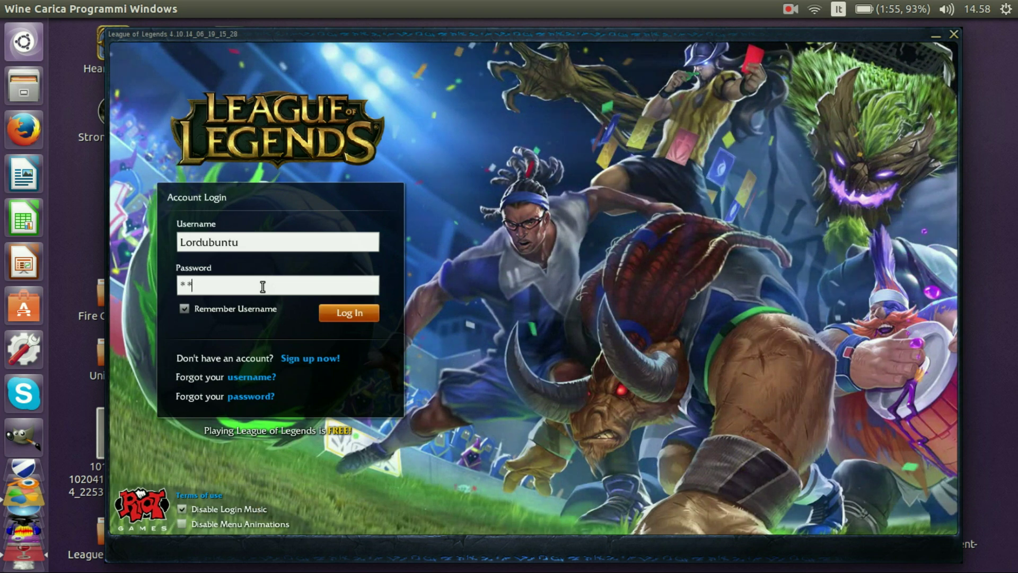
pyautogui.write('********')
pyautogui.press('Return')
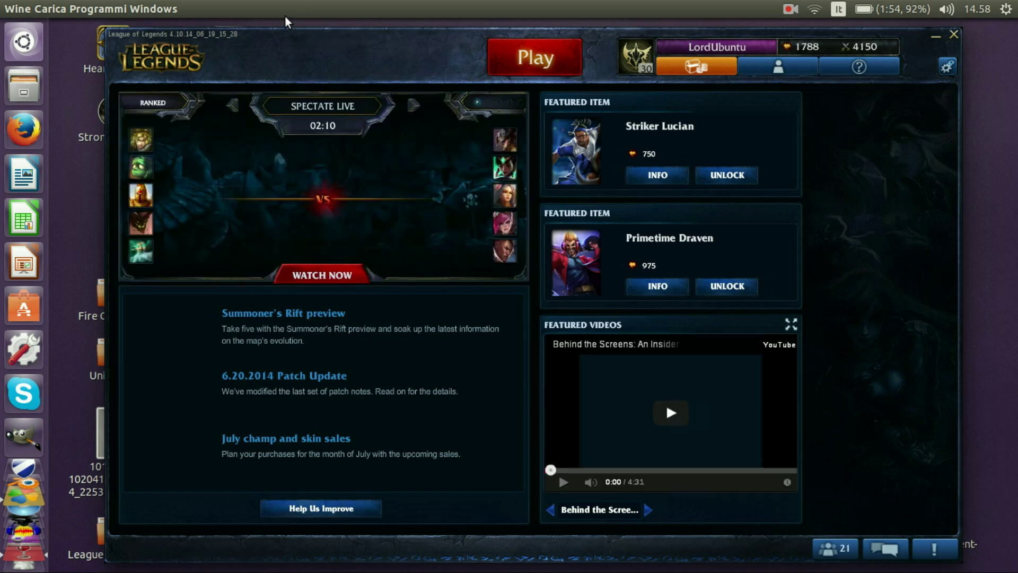
pyautogui.moveTo(333, 35); pyautogui.dragTo(271, 9)
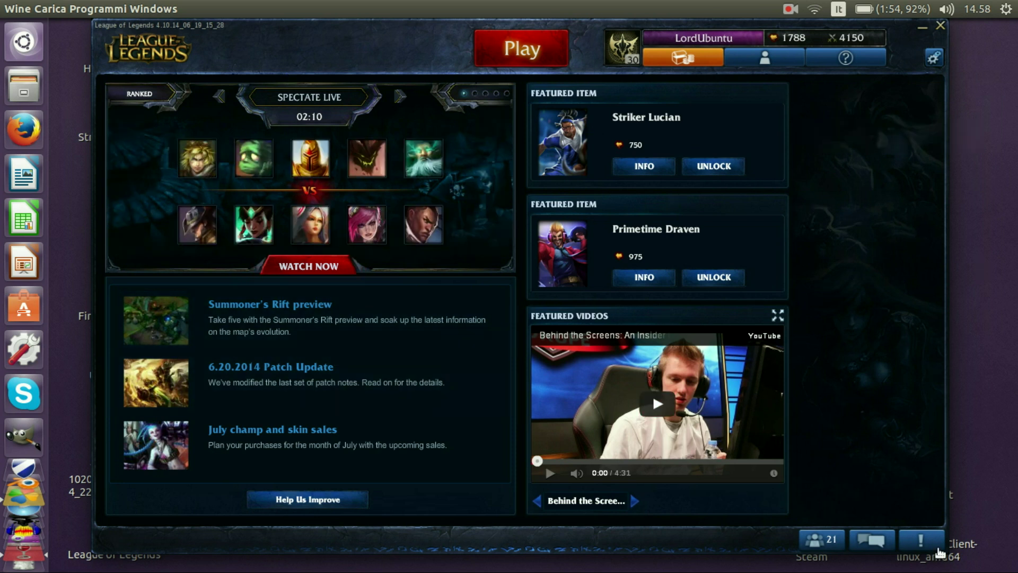
pyautogui.click(824, 541)
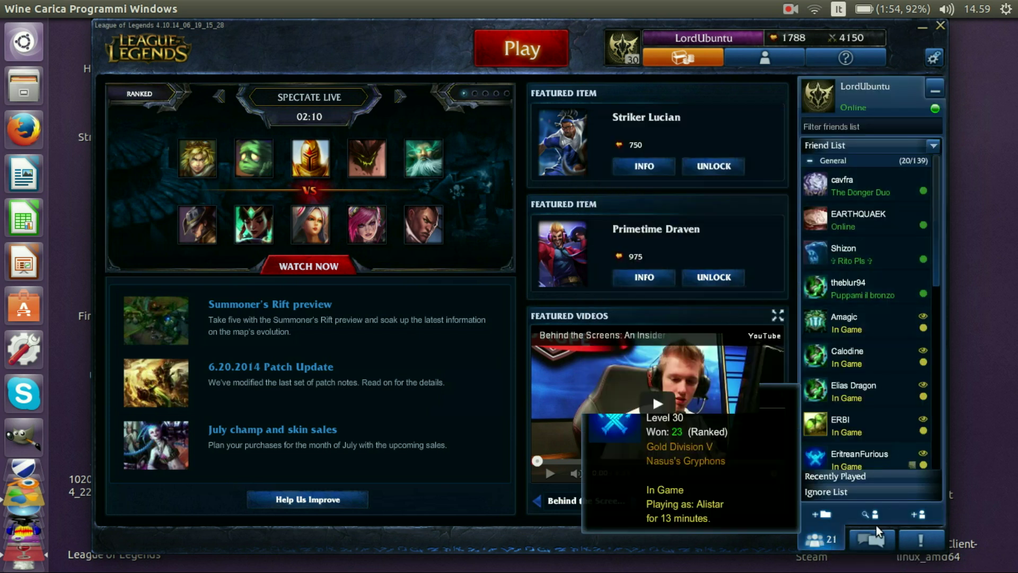
pyautogui.scroll(-5, 875, 288)
pyautogui.scroll(5, 875, 288)
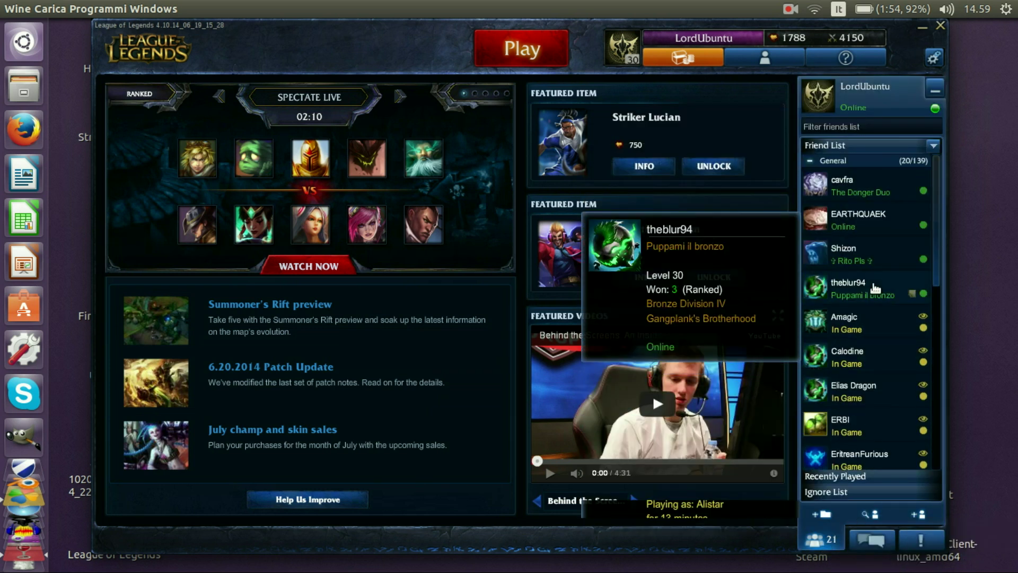
pyautogui.moveTo(844, 185)
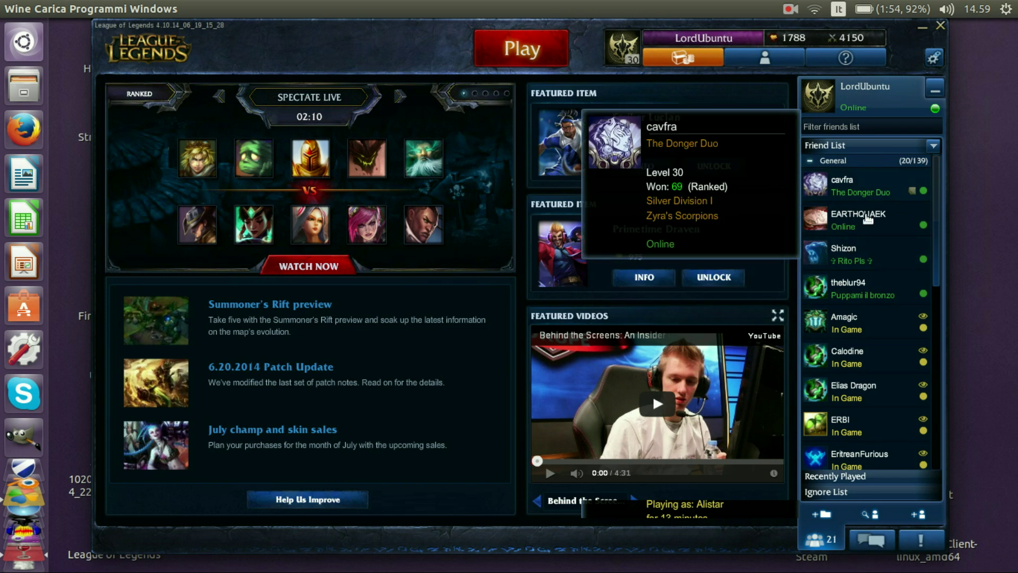
pyautogui.doubleClick(867, 213)
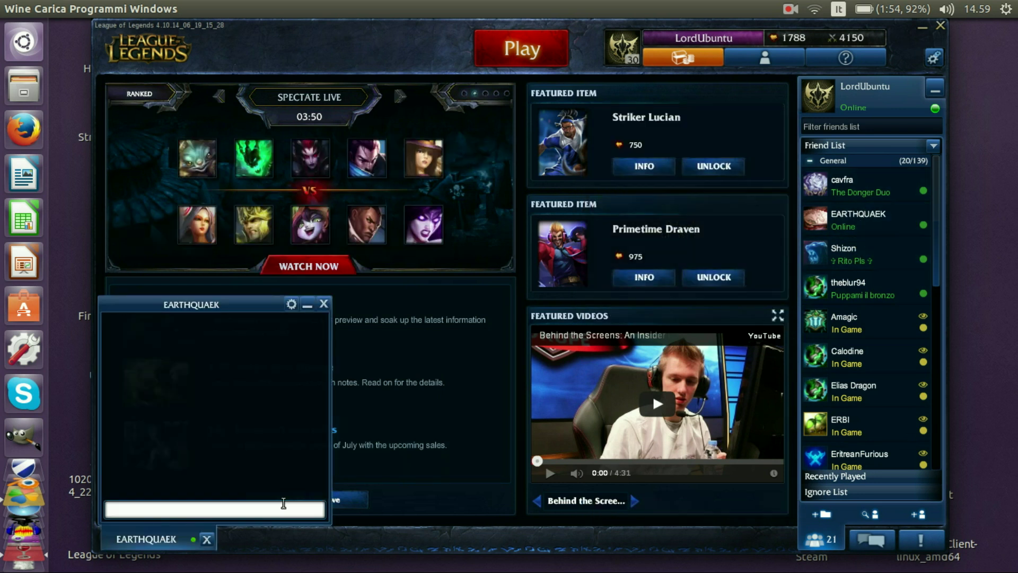
pyautogui.write('ciao bello')
# Send the greeting 'ciao bello' and tidy the chat window away
pyautogui.press('Return')
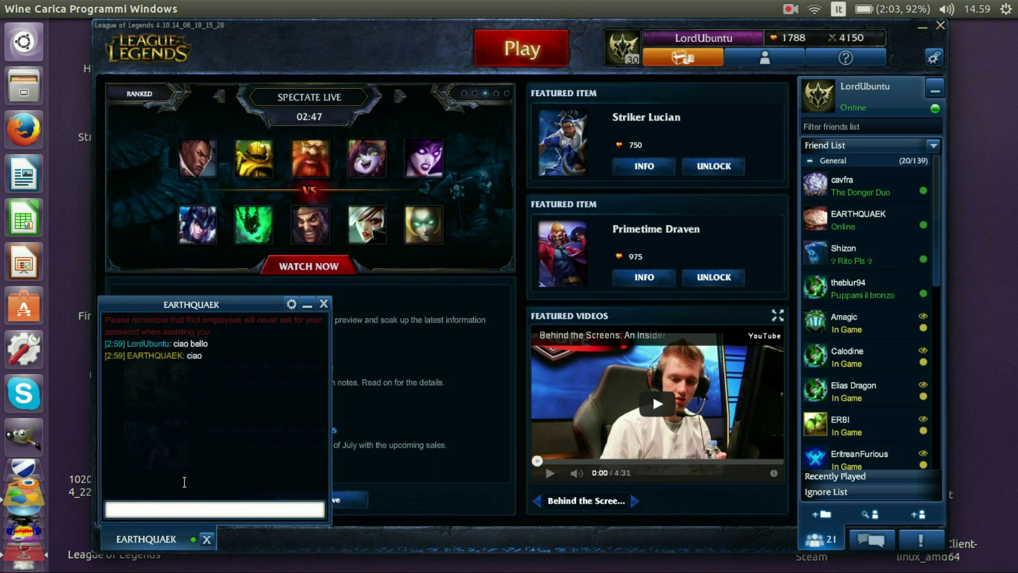
pyautogui.moveTo(209, 356); pyautogui.dragTo(103, 340)
pyautogui.click(149, 380)
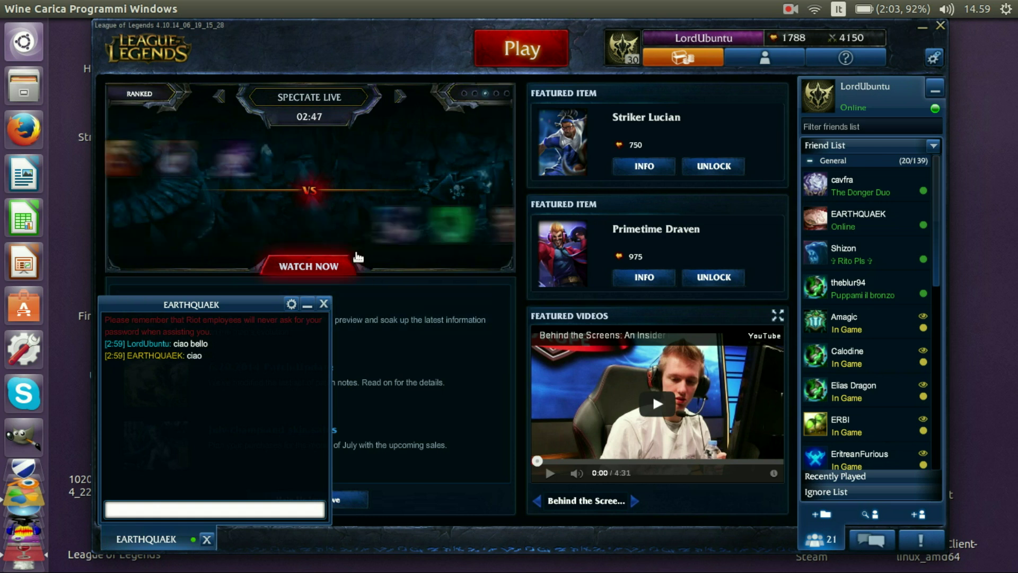
# Create a custom 5v5 Blind Pick game on Summoner's Rift with default options and enter its lobby
pyautogui.click(308, 305)
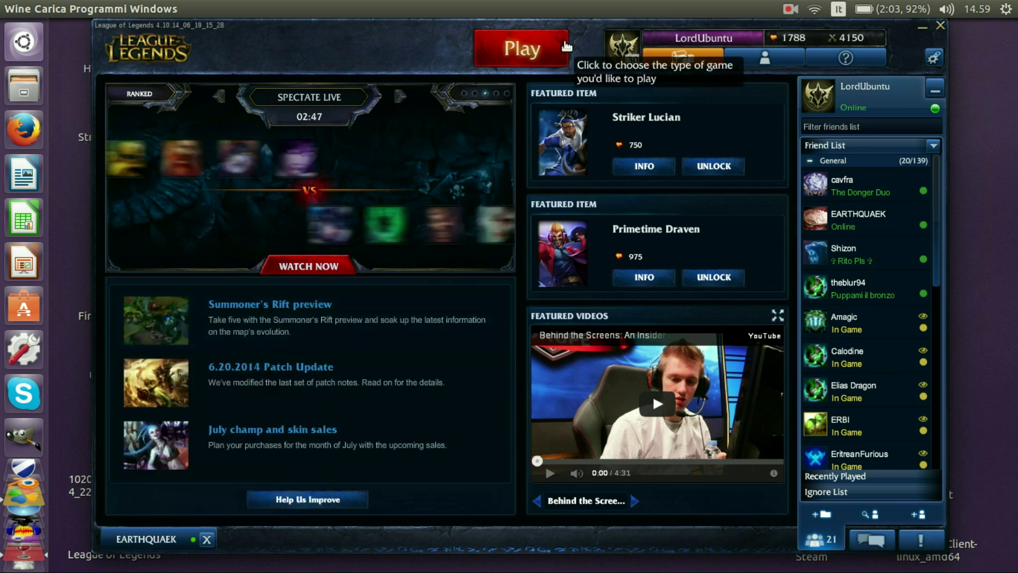
pyautogui.click(565, 45)
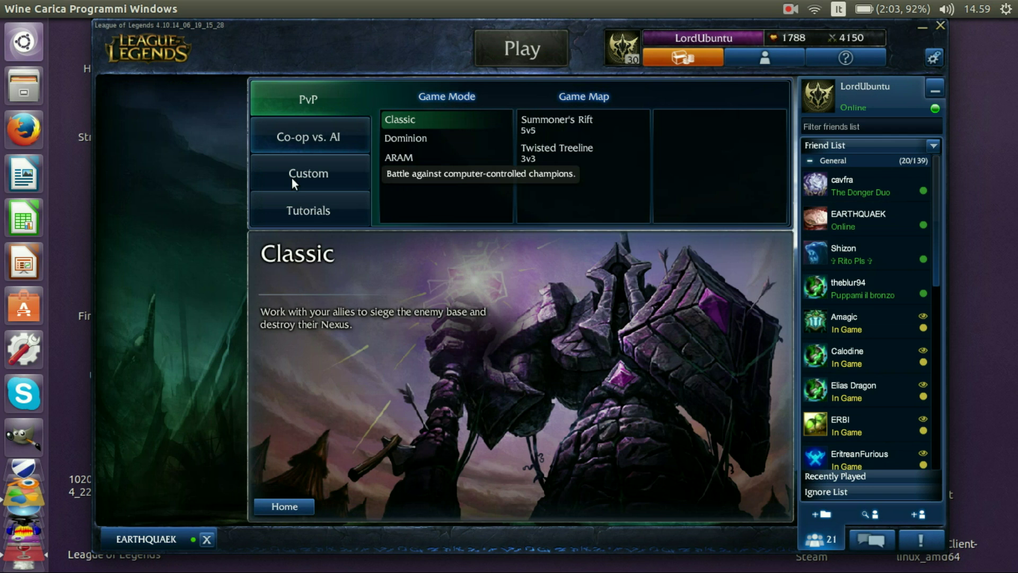
pyautogui.click(320, 175)
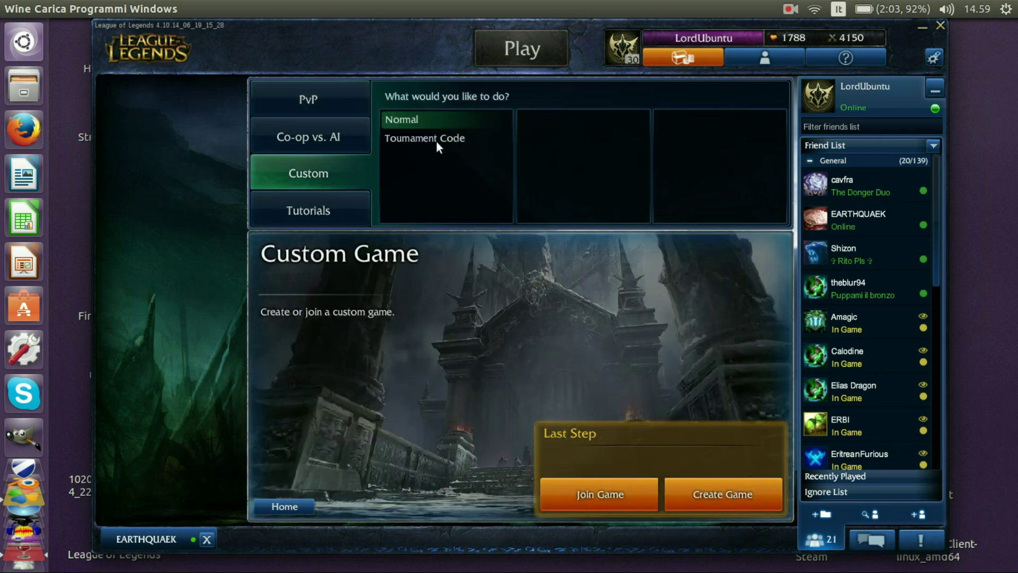
pyautogui.click(728, 499)
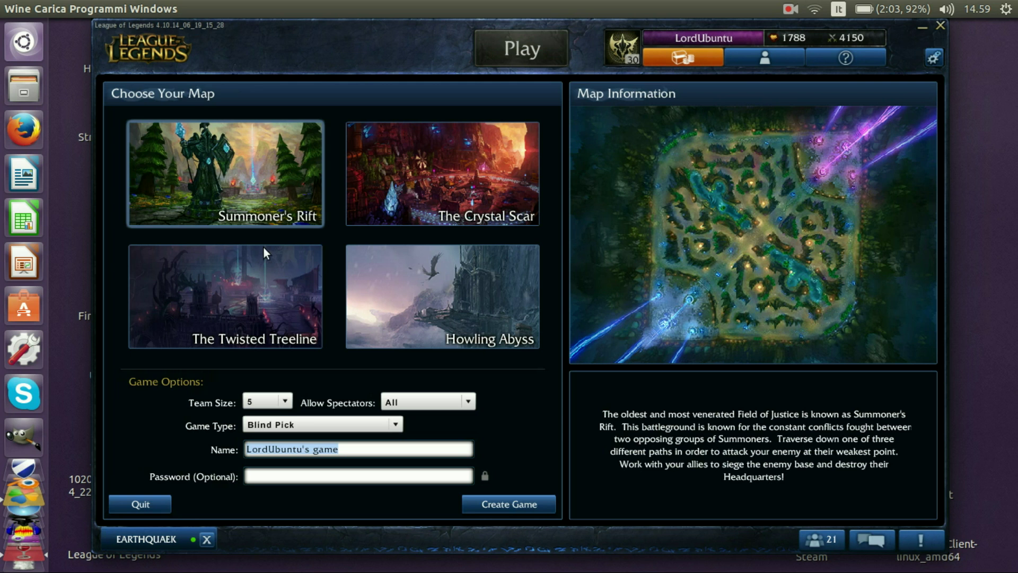
pyautogui.click(527, 513)
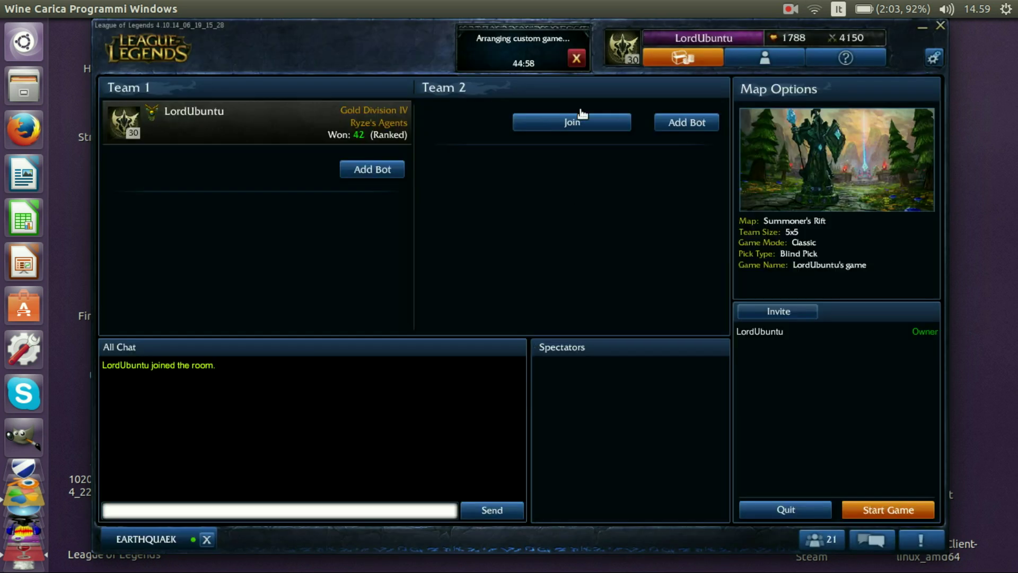
# Fill all remaining Team 1 and Team 2 slots with beginner bots
pyautogui.click(687, 122)
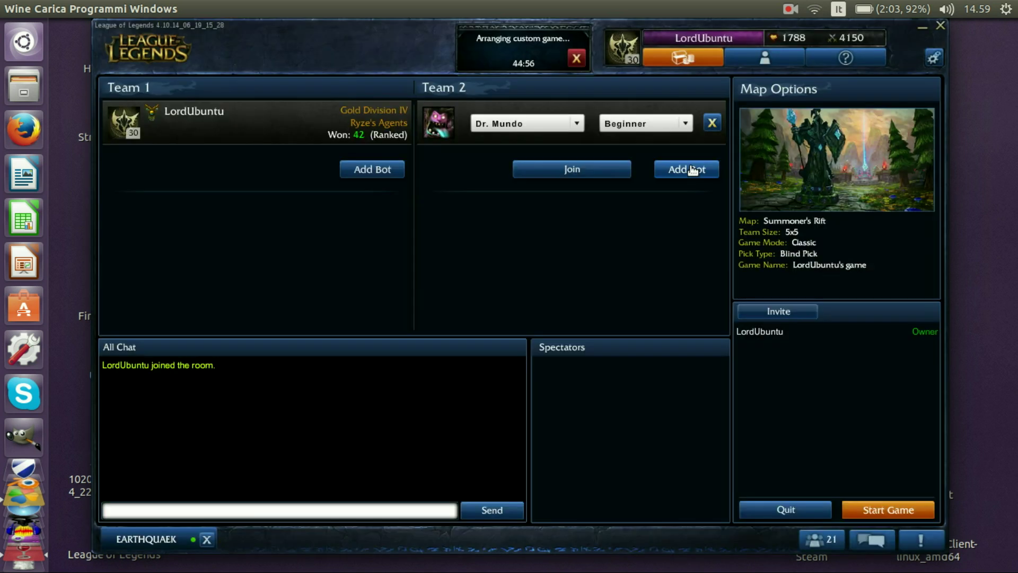
pyautogui.click(693, 170)
pyautogui.click(695, 223)
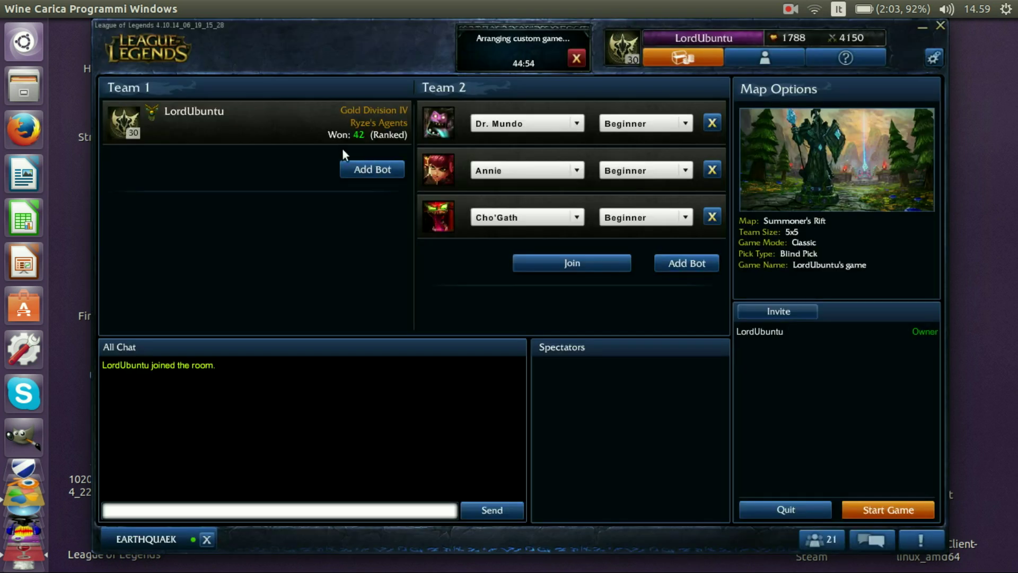
pyautogui.click(350, 163)
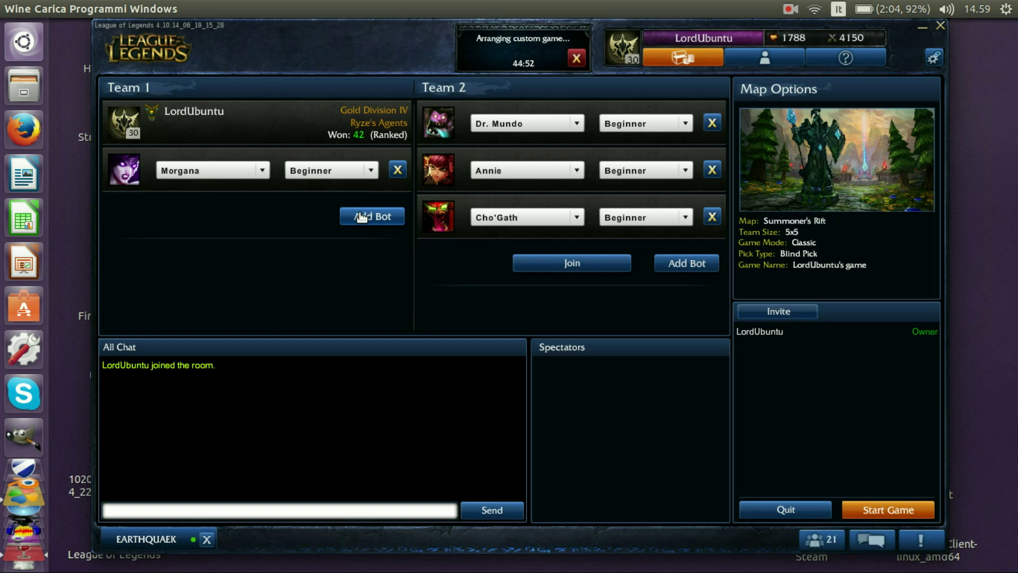
pyautogui.click(360, 218)
pyautogui.click(368, 271)
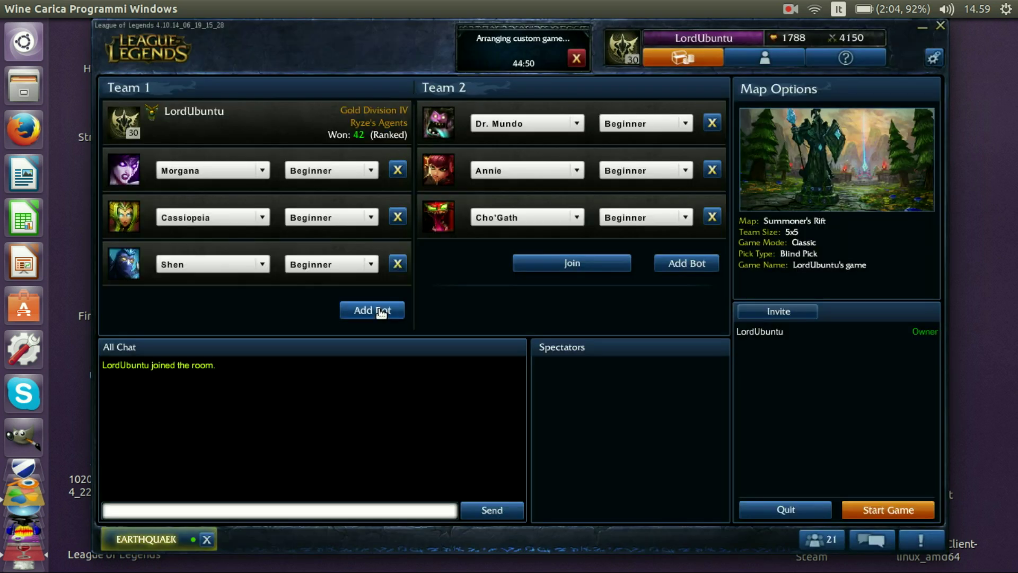
pyautogui.click(374, 310)
pyautogui.click(712, 268)
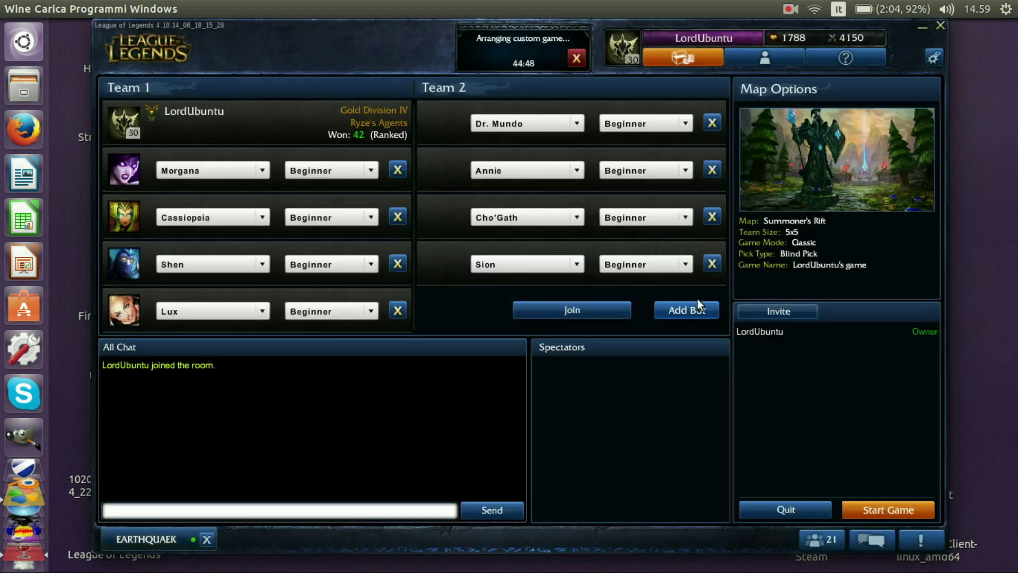
pyautogui.click(692, 312)
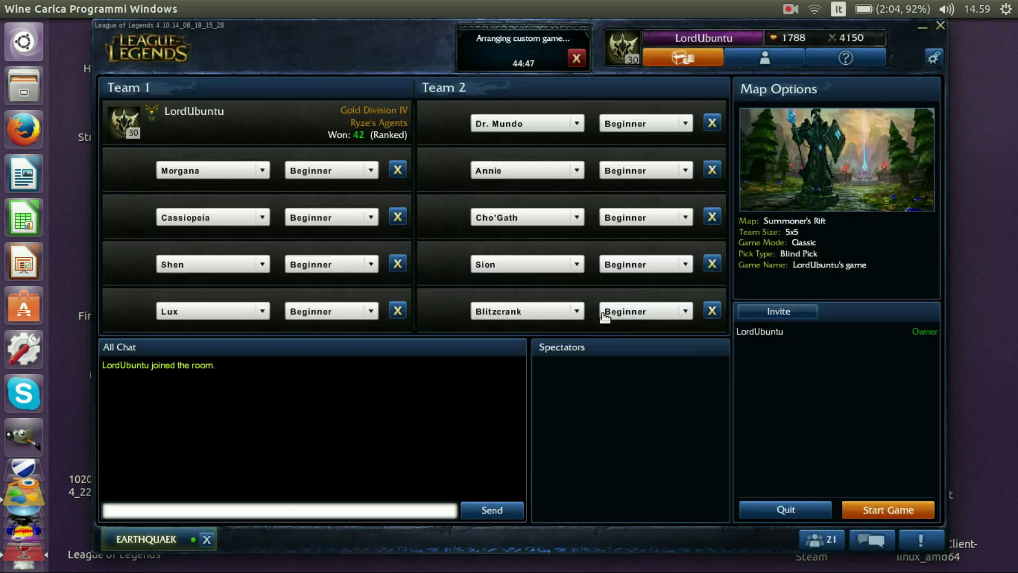
# Check the friend's private chat, collapse it, and start the custom match
pyautogui.click(150, 539)
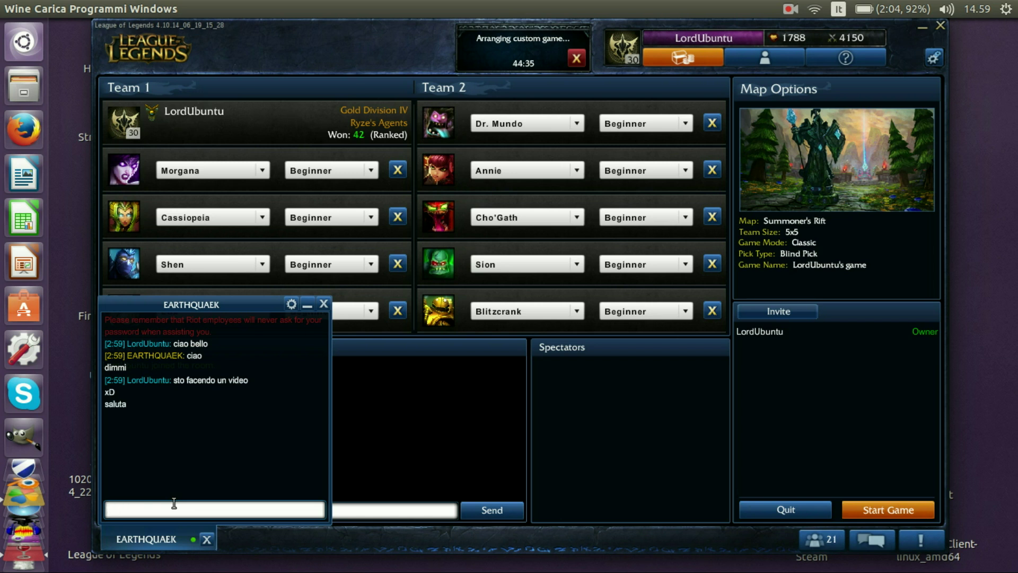
pyautogui.click(173, 534)
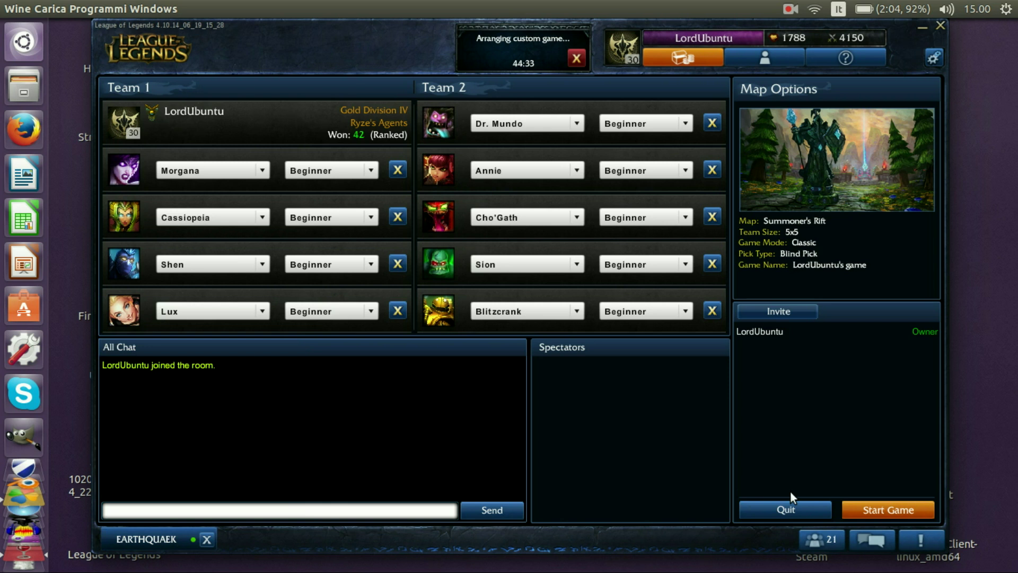
pyautogui.click(884, 513)
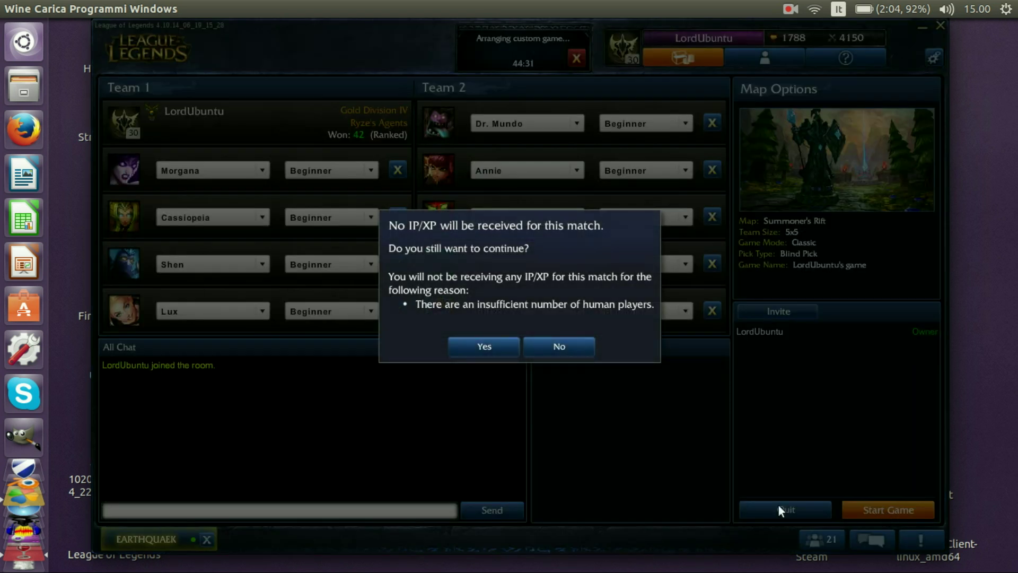
# Confirm Yes on the no-IP/XP warning to continue into champion select
pyautogui.click(459, 342)
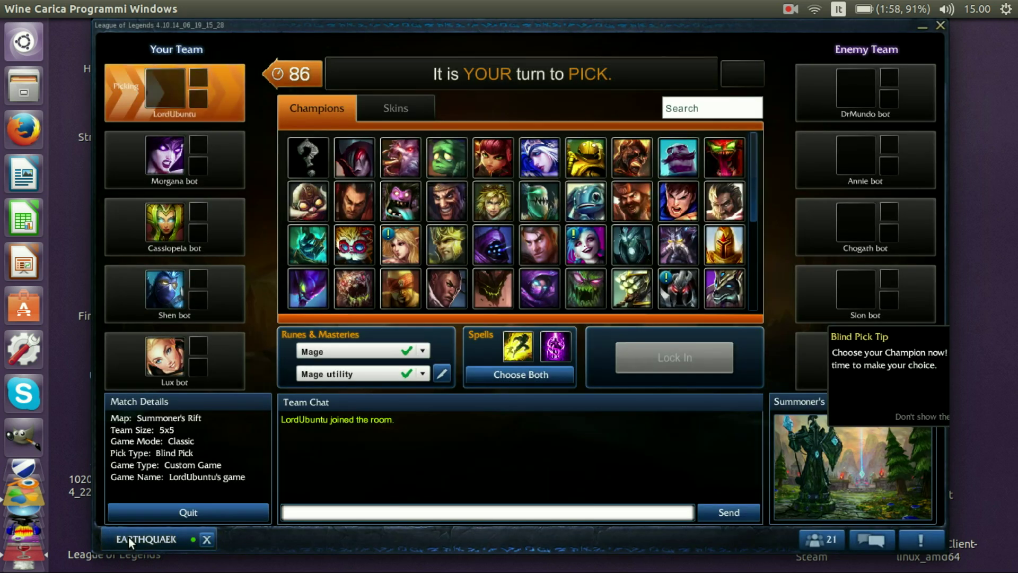
# Close the chat, choose Karthus, lock him in and dismiss the Blind Pick tip
pyautogui.click(128, 537)
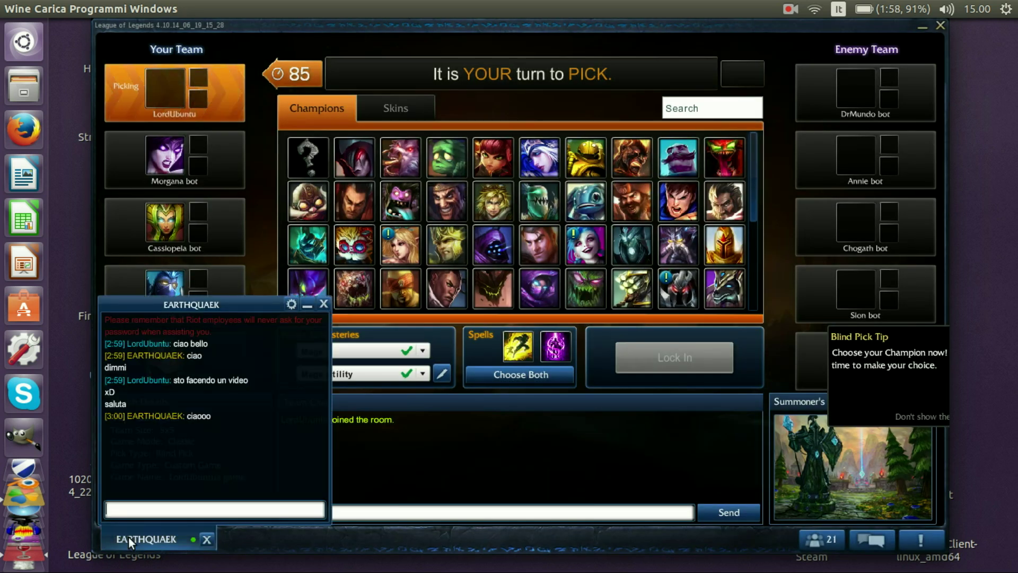
pyautogui.click(128, 537)
pyautogui.scroll(-1, 472, 194)
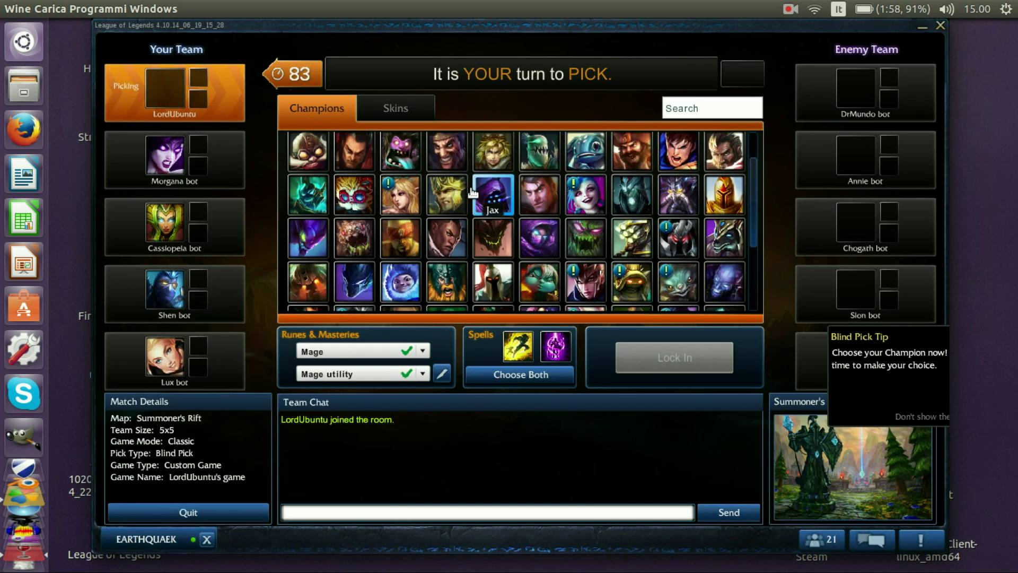
pyautogui.click(639, 205)
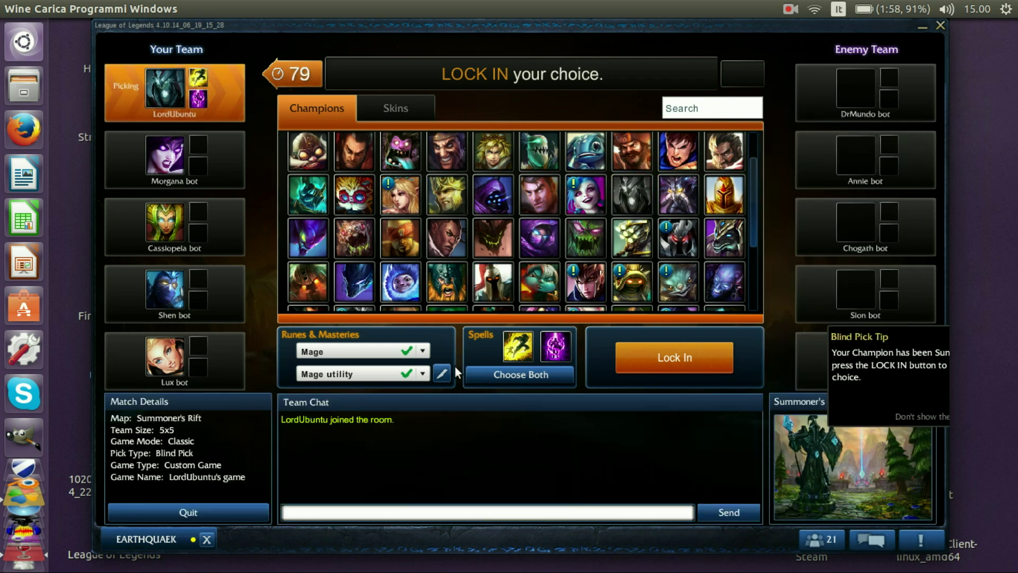
pyautogui.click(706, 361)
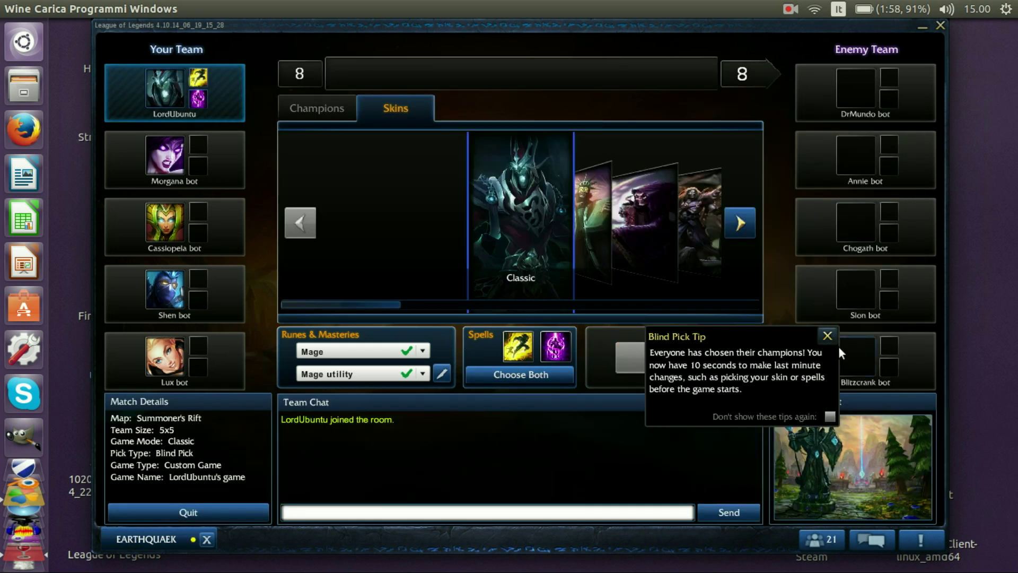
pyautogui.click(827, 337)
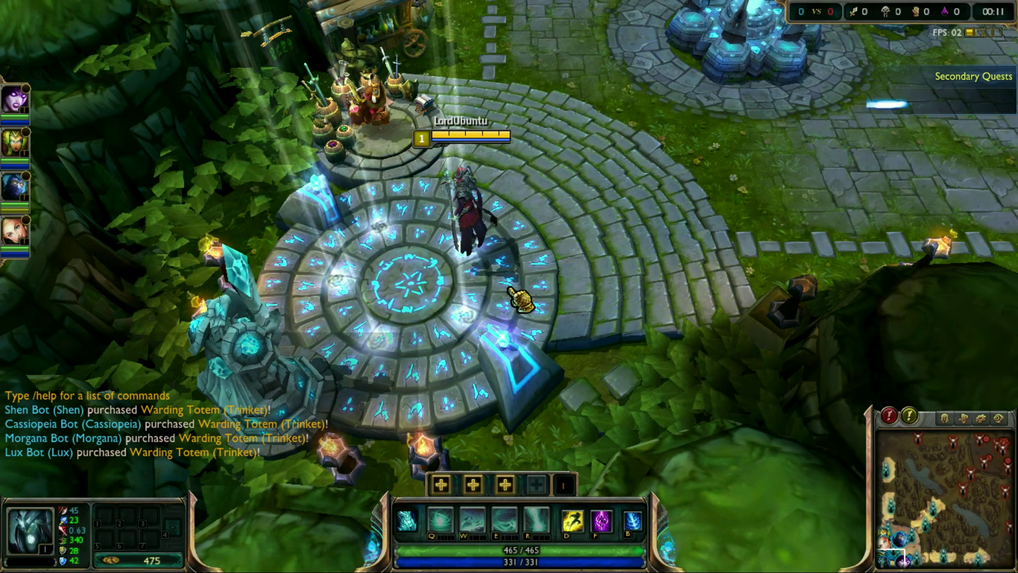
# Learn the Lay Waste (Q) ability once the match has loaded
pyautogui.click(441, 485)
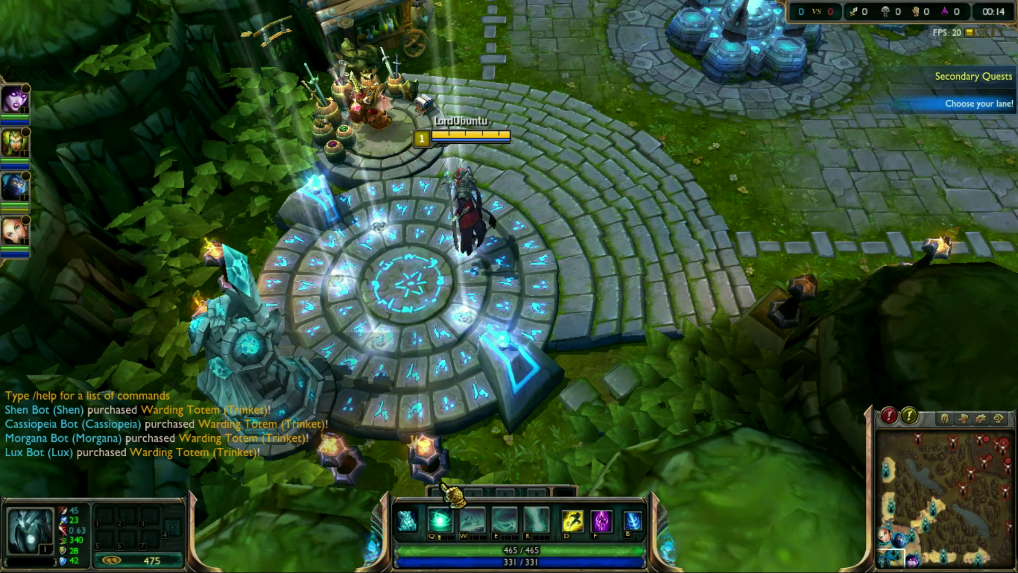
# Take the free Warding Totem from the shop and browse to the full item catalogue
pyautogui.click(409, 143)
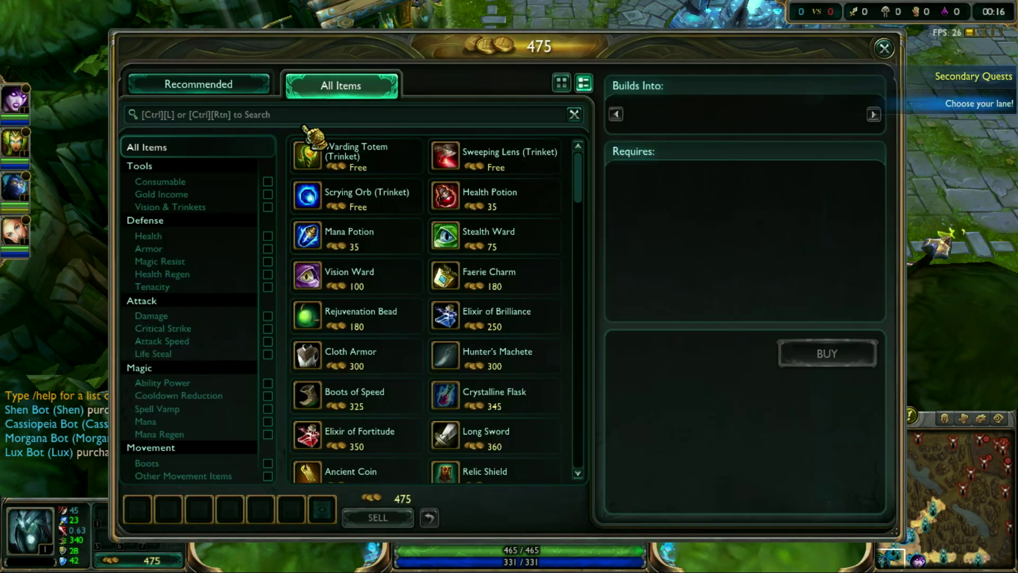
pyautogui.doubleClick(367, 173)
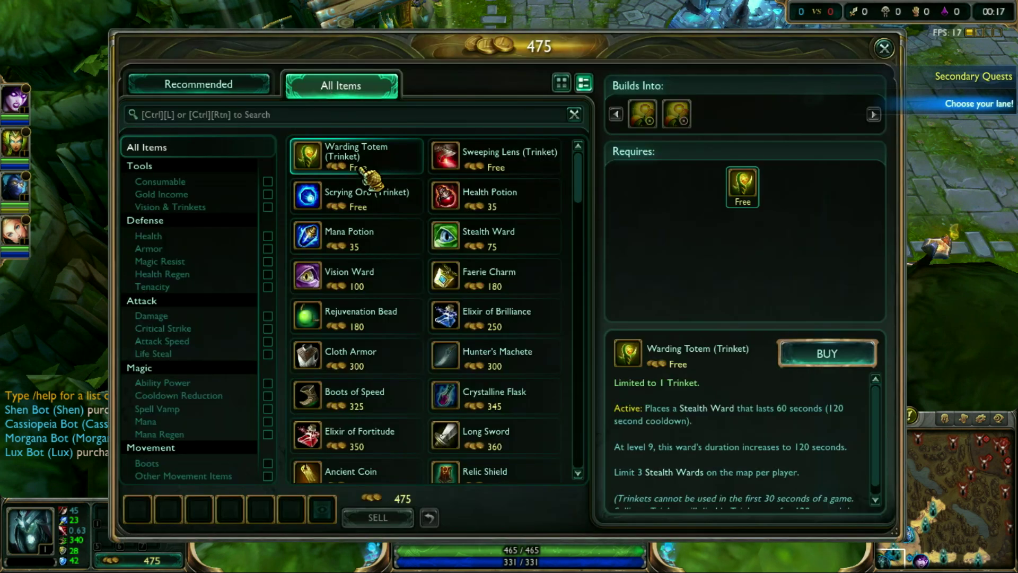
pyautogui.click(228, 88)
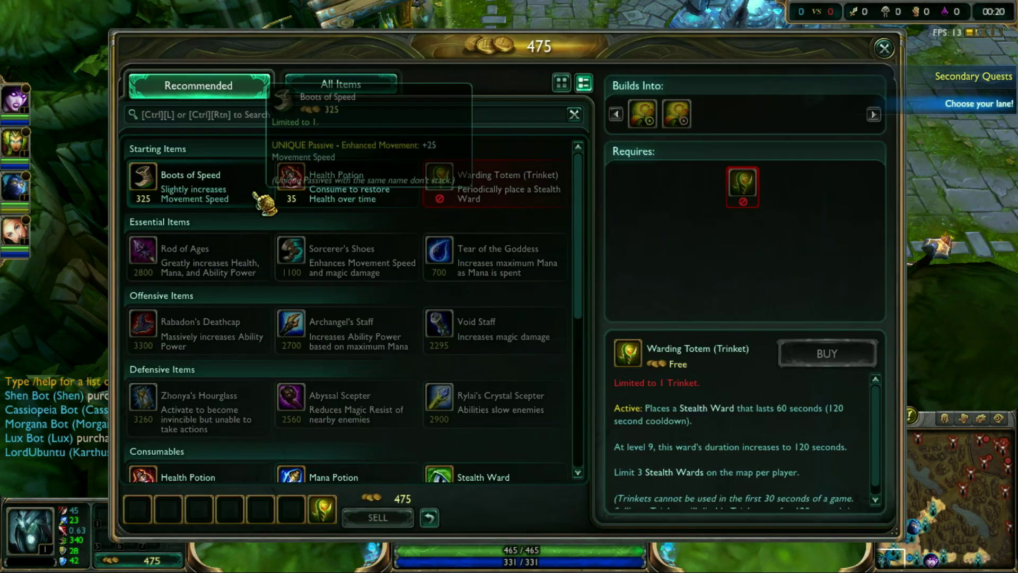
pyautogui.click(341, 85)
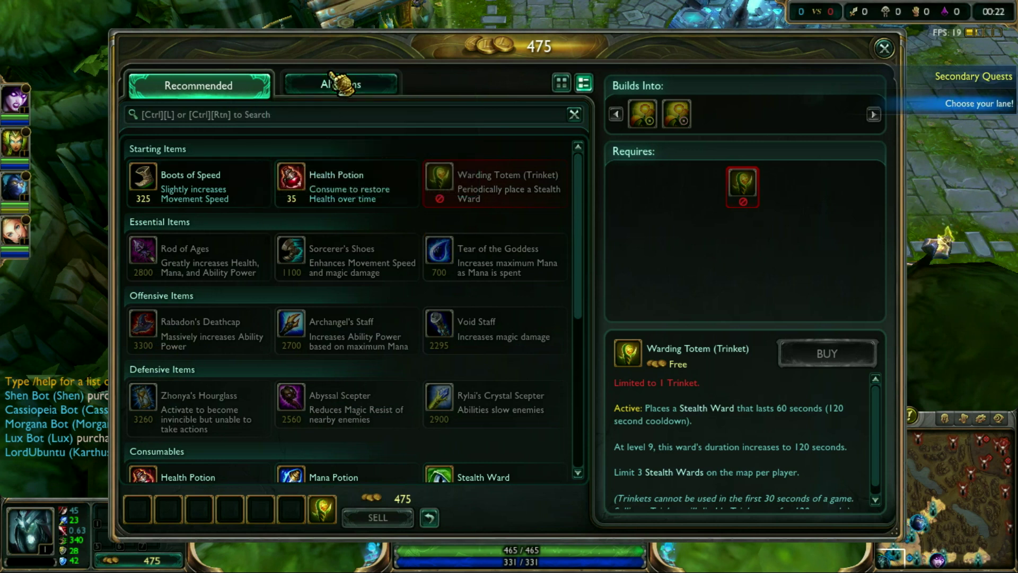
pyautogui.scroll(-5, 351, 392)
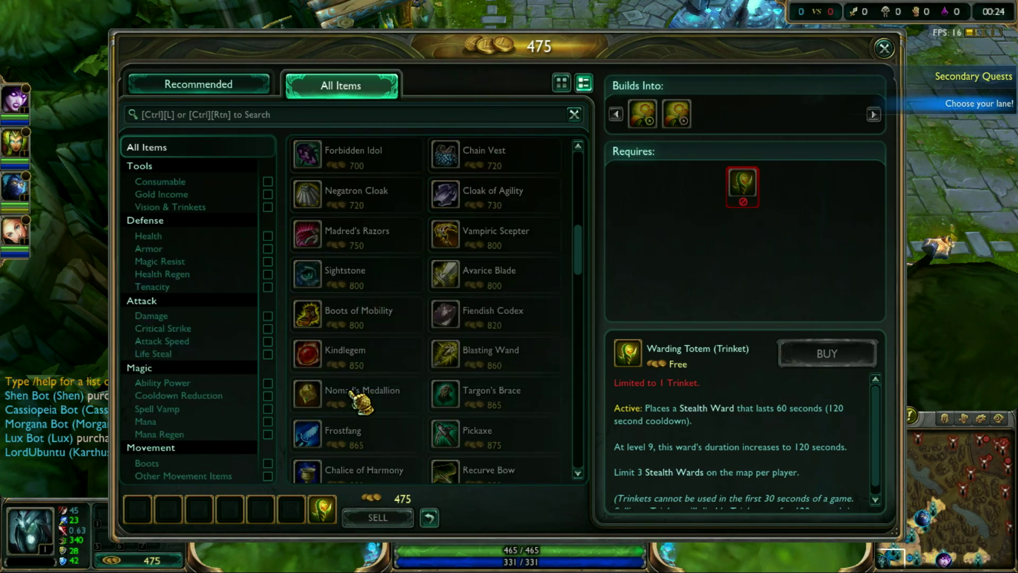
pyautogui.scroll(5, 410, 282)
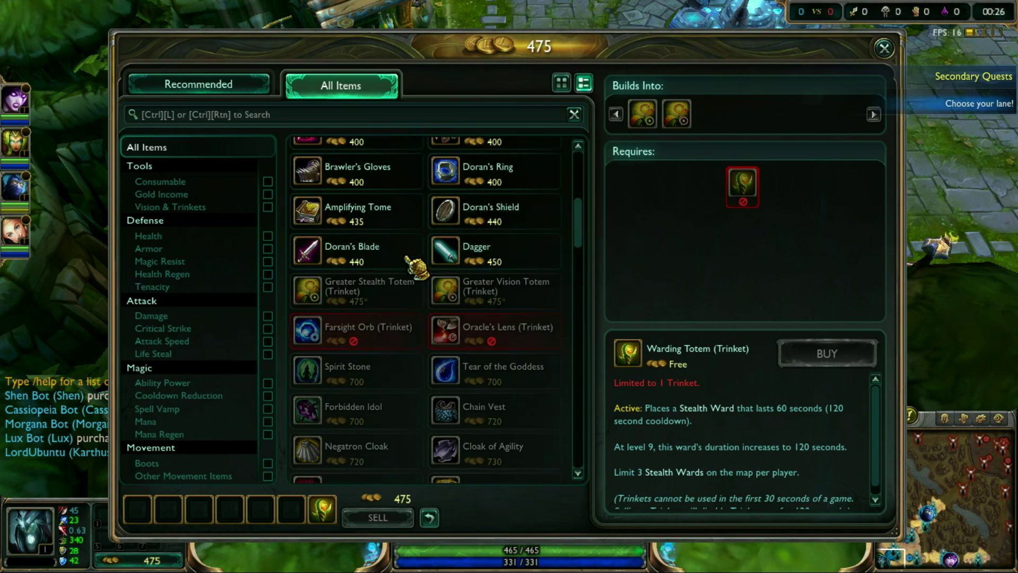
# Buy Doran's Ring for 400 gold and close the shop
pyautogui.click(489, 170)
pyautogui.rightClick(488, 172)
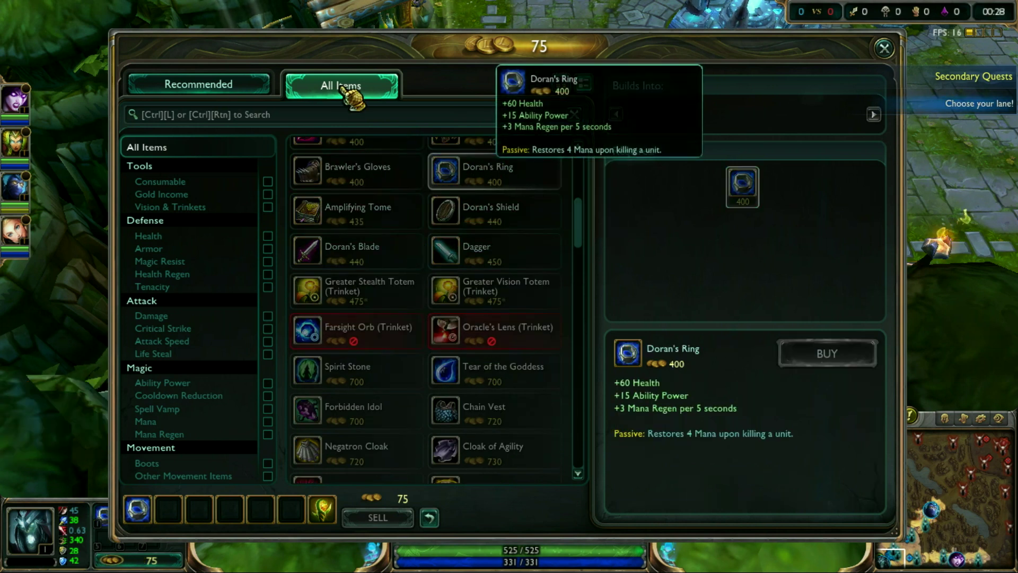
pyautogui.click(883, 46)
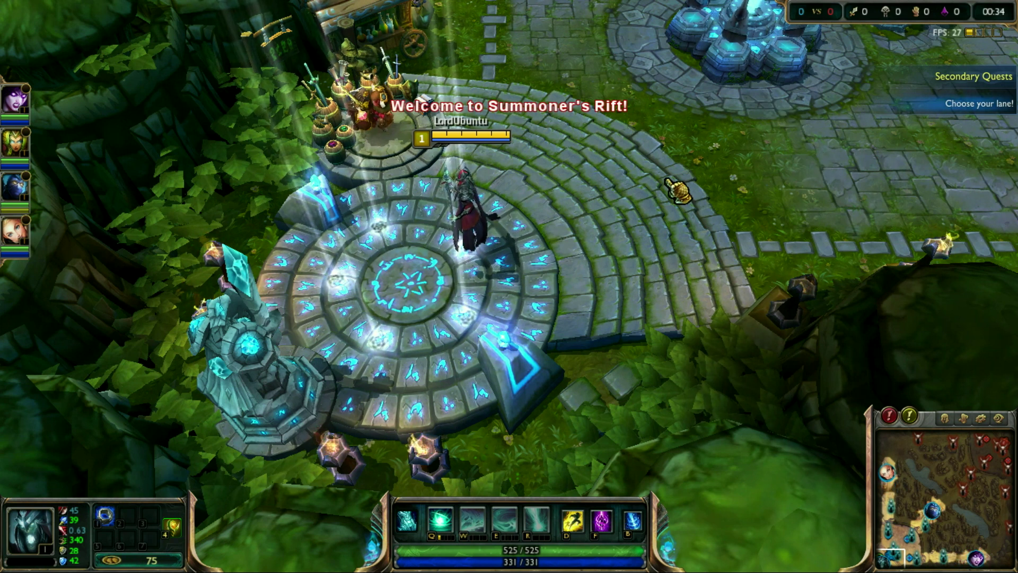
# Walk Karthus out of the fountain casting Lay Waste and look around the map toward the turrets
pyautogui.press('q')
pyautogui.press('q')
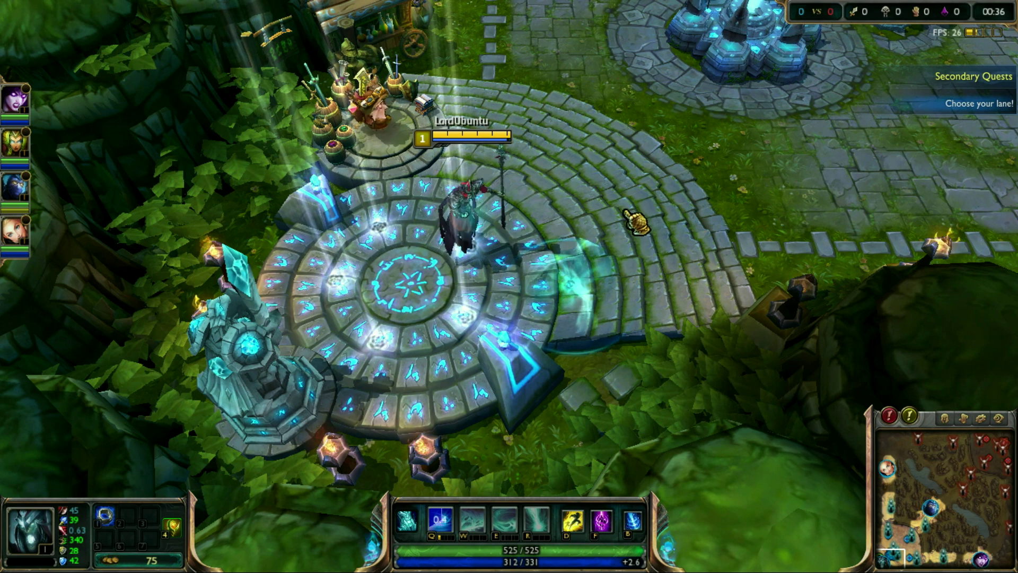
pyautogui.rightClick(629, 203)
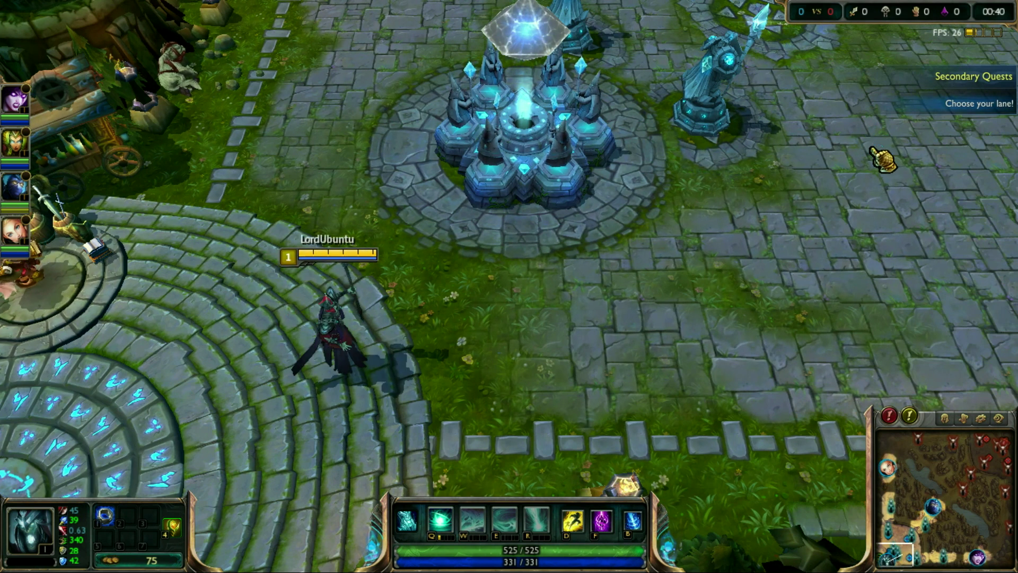
pyautogui.press('q')
pyautogui.press('q')
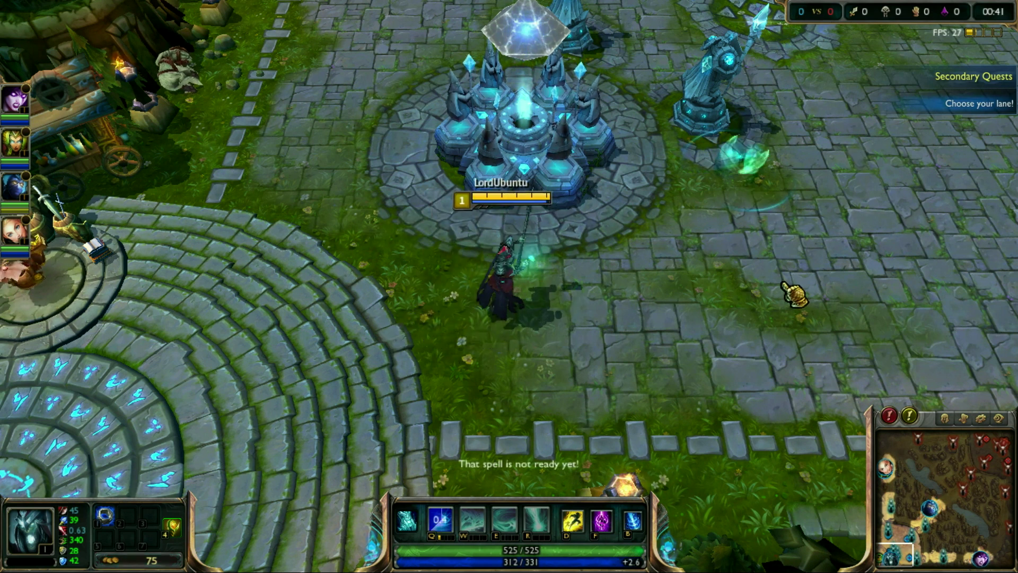
pyautogui.press('q')
pyautogui.rightClick(832, 172)
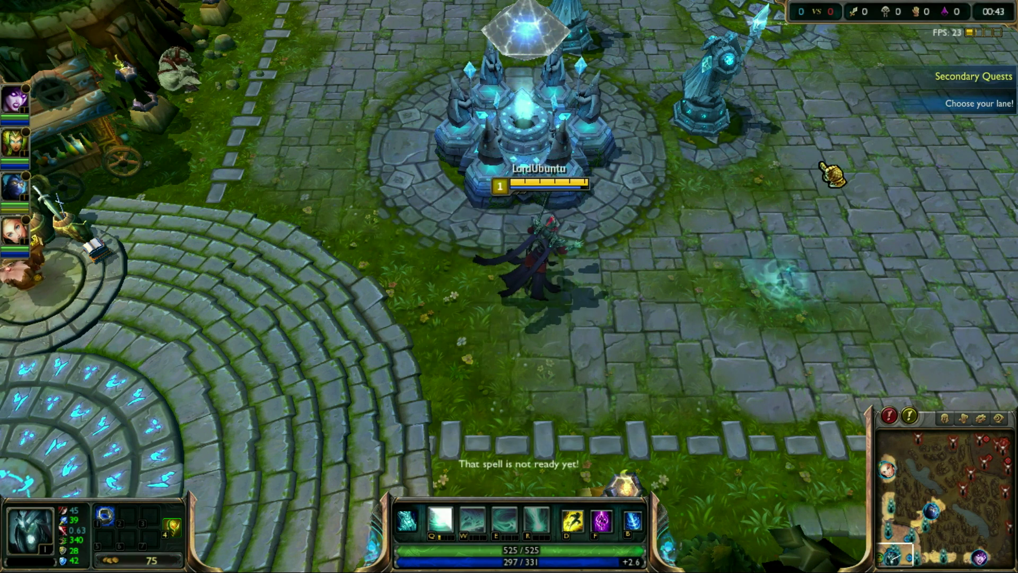
pyautogui.rightClick(840, 118)
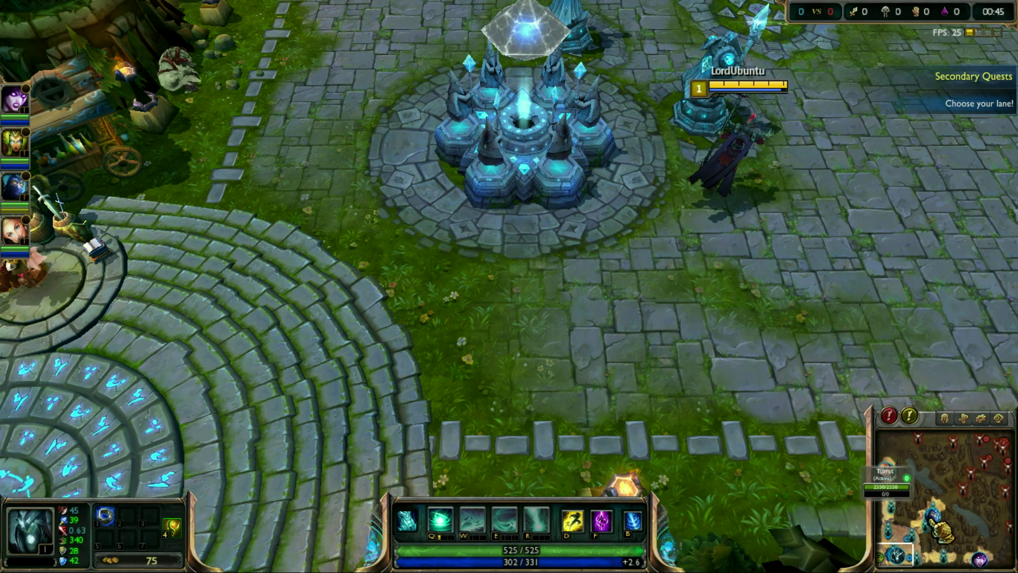
pyautogui.click(889, 472)
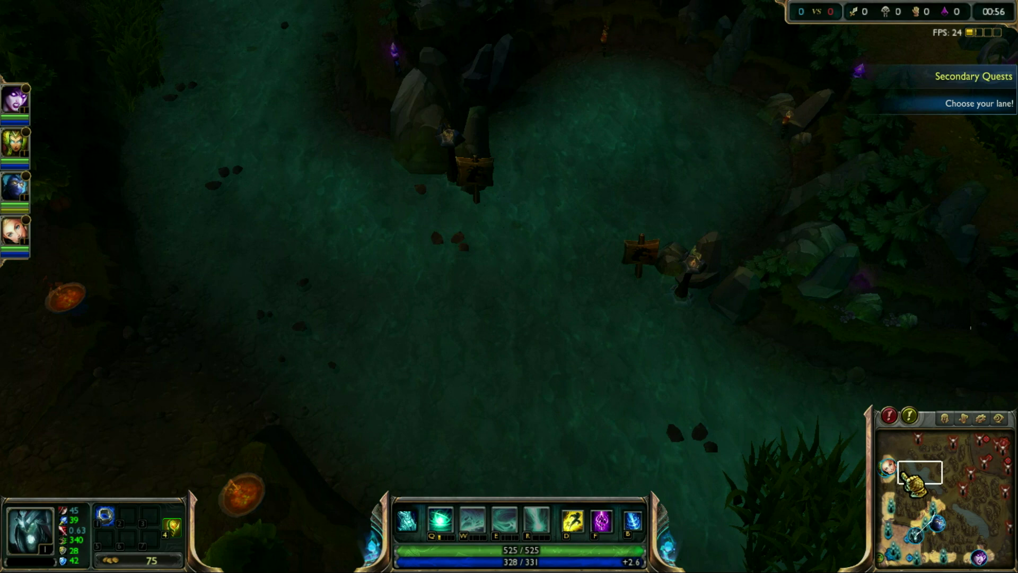
pyautogui.press('space')
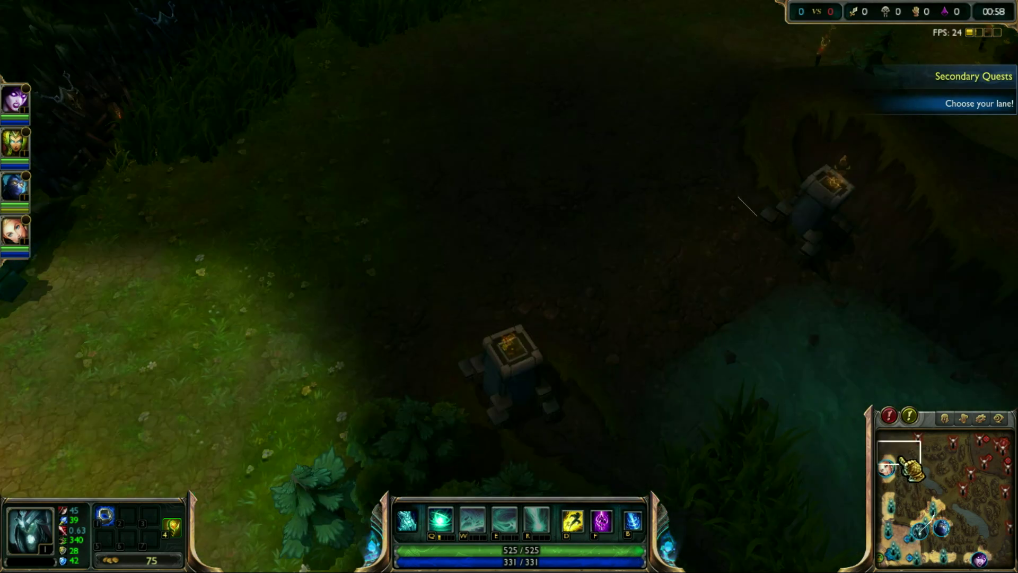
pyautogui.moveTo(904, 462)
pyautogui.mouseDown()
pyautogui.moveTo(986, 561)
pyautogui.moveTo(947, 525)
pyautogui.mouseUp()
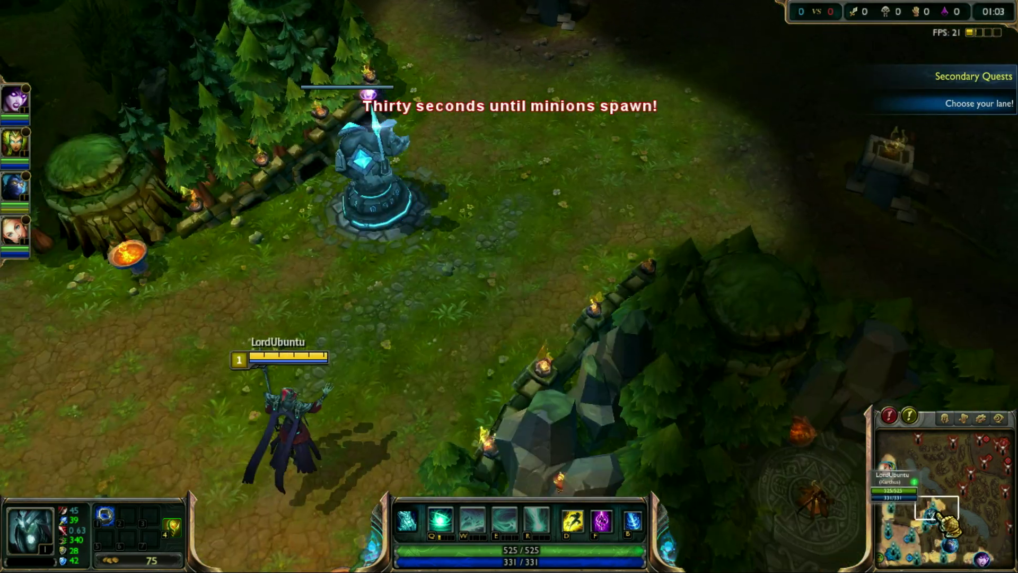
# Push into the enemy turret casting Lay Waste, die and respawn, then bring up the in-game Options
pyautogui.rightClick(557, 231)
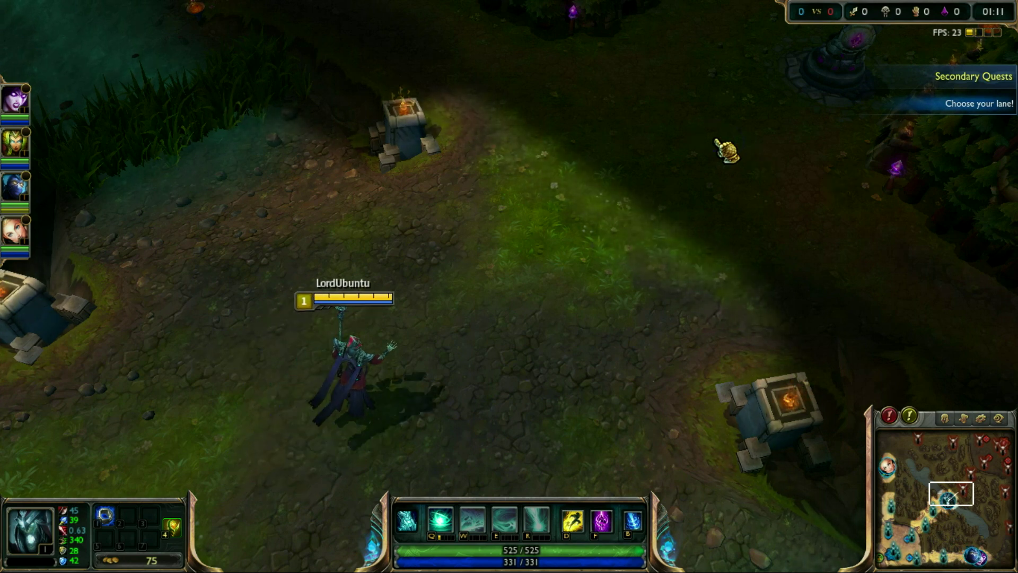
pyautogui.rightClick(716, 152)
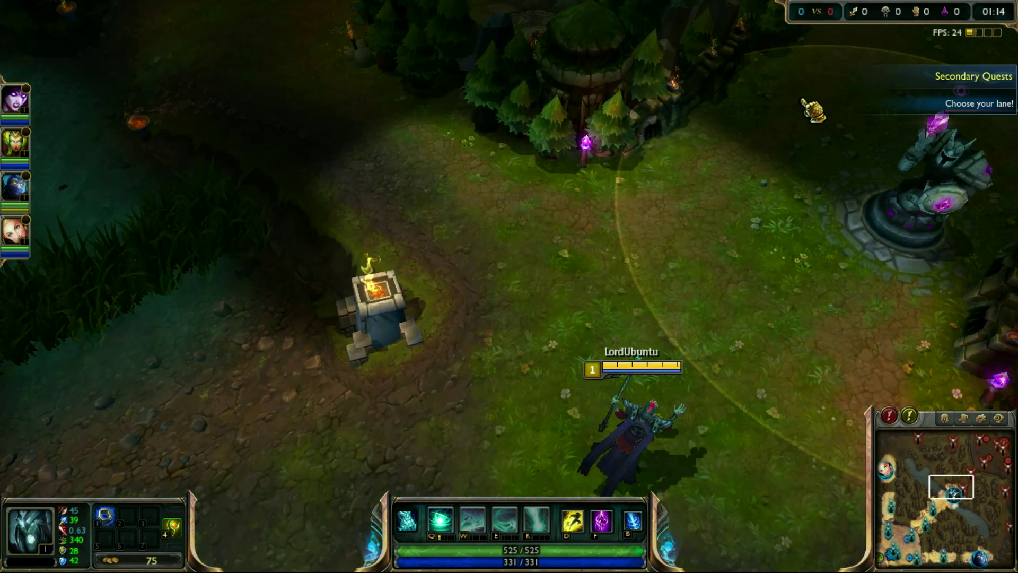
pyautogui.press('q')
pyautogui.press('q')
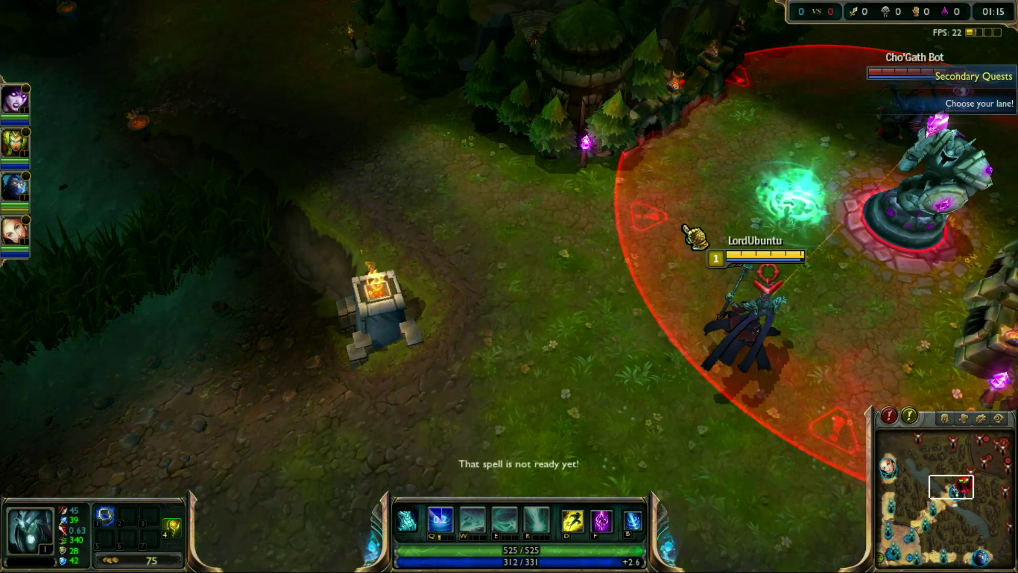
pyautogui.rightClick(667, 243)
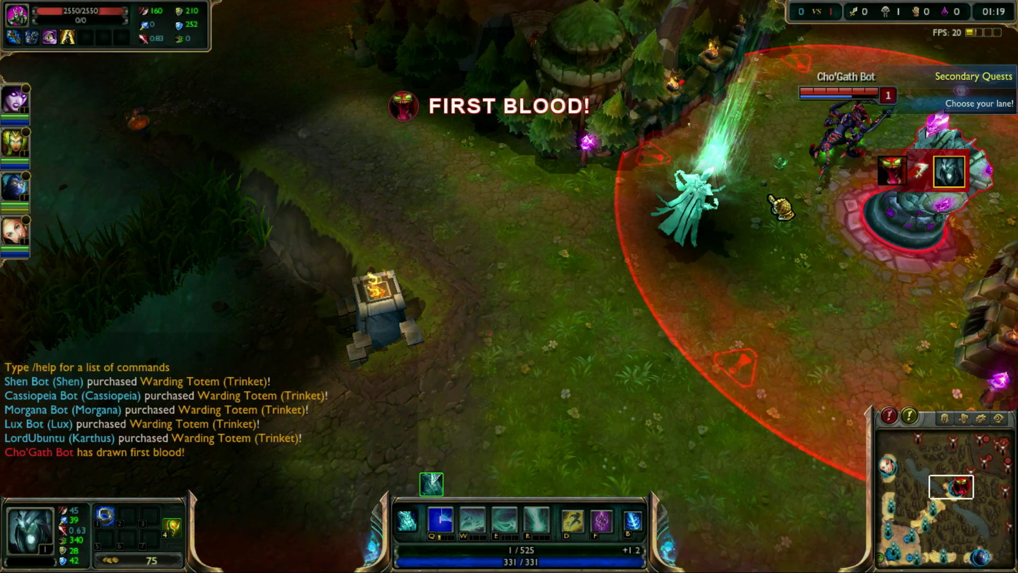
pyautogui.press('q')
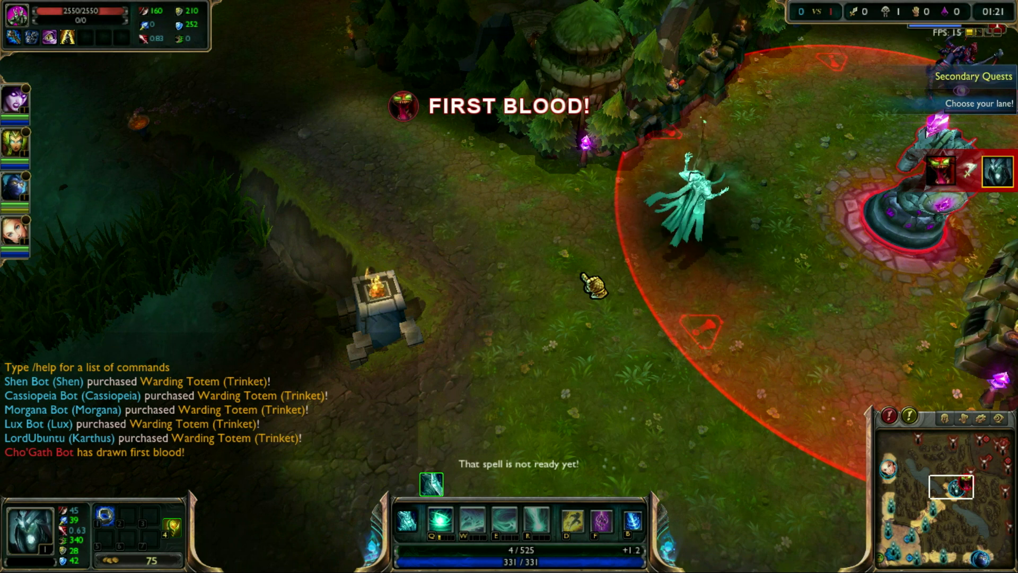
pyautogui.press('q')
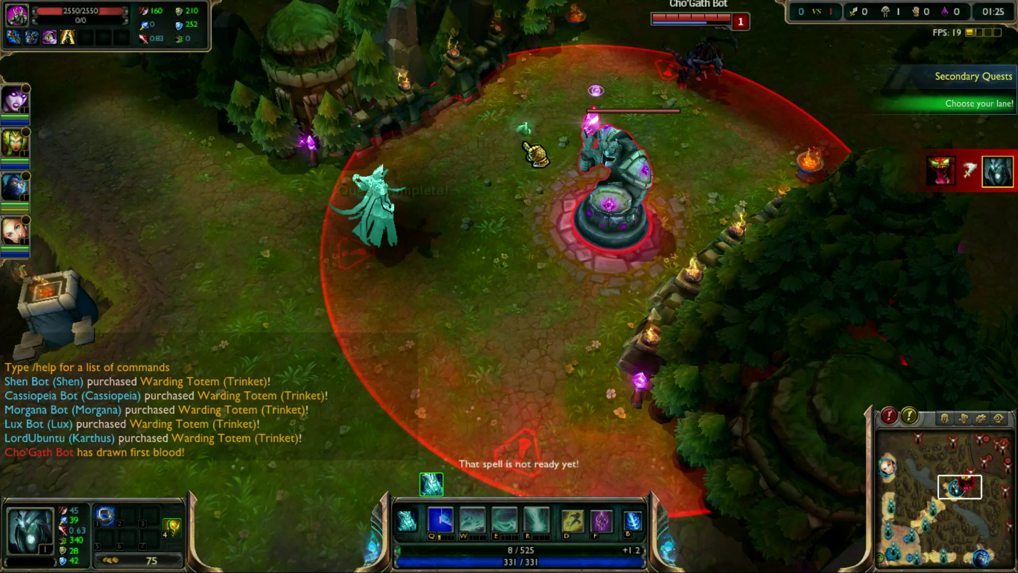
pyautogui.press('q')
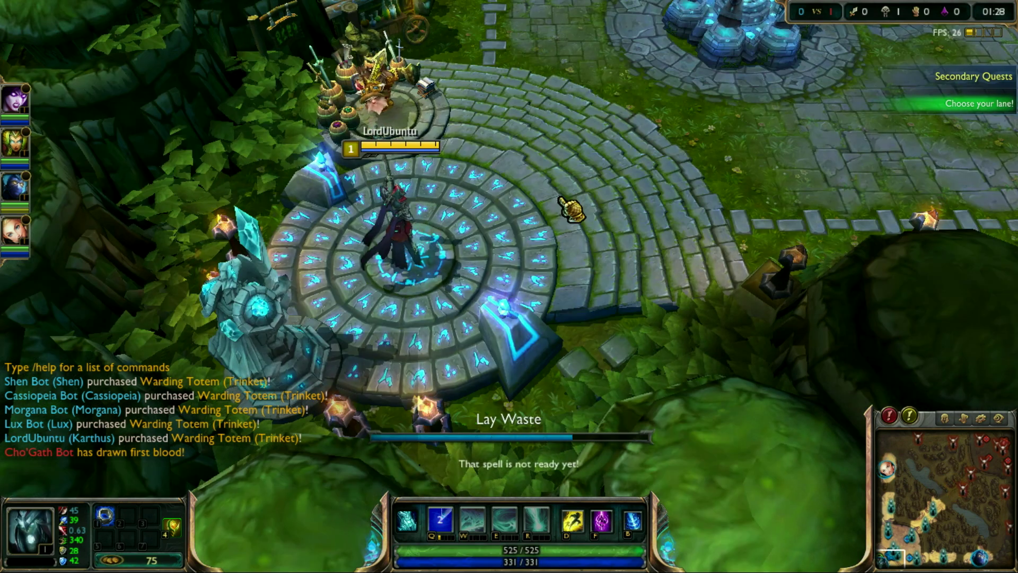
pyautogui.rightClick(573, 199)
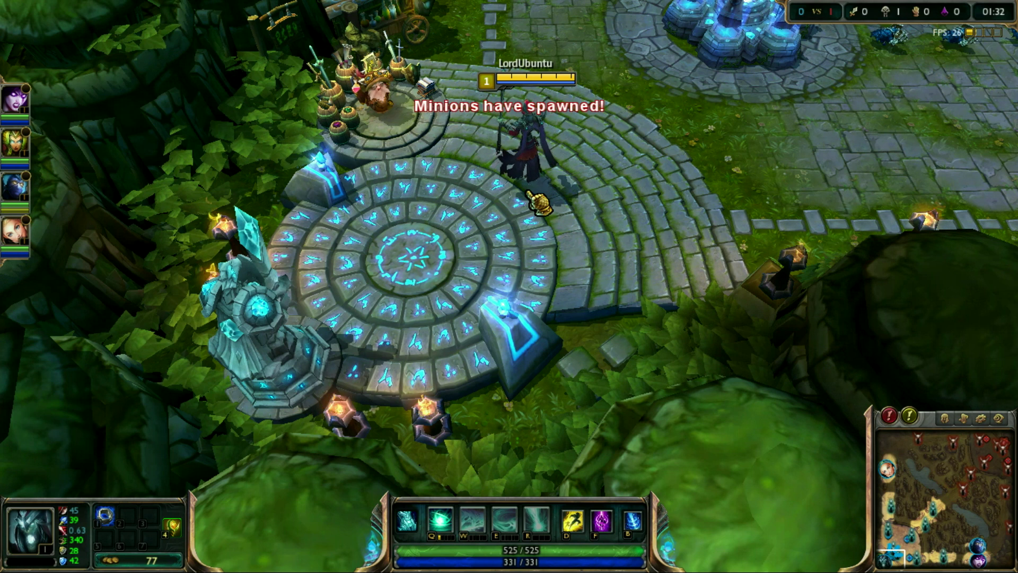
pyautogui.press('Escape')
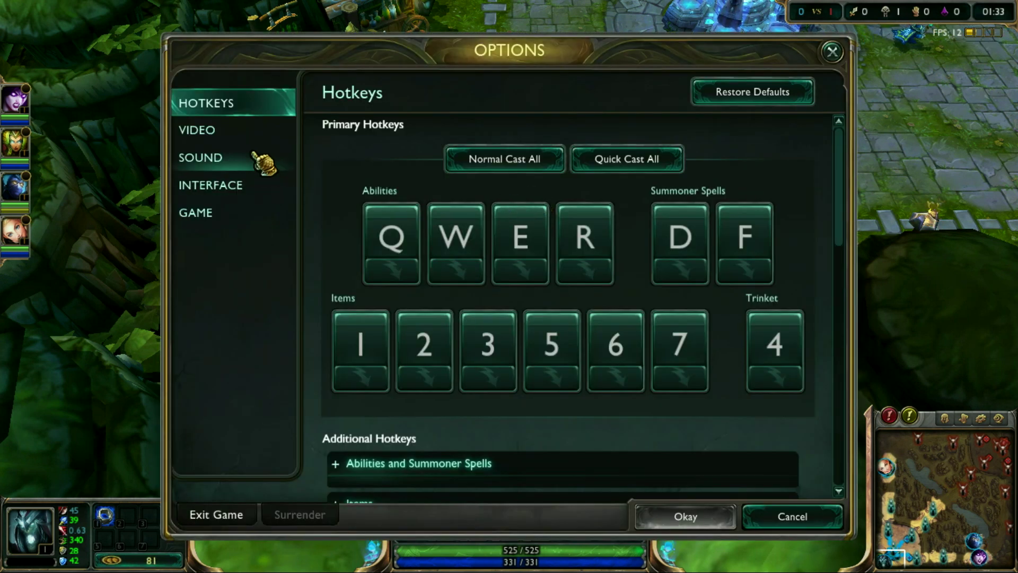
# Exit Game from Options and confirm Leave Game to abandon the bot match
pyautogui.click(216, 515)
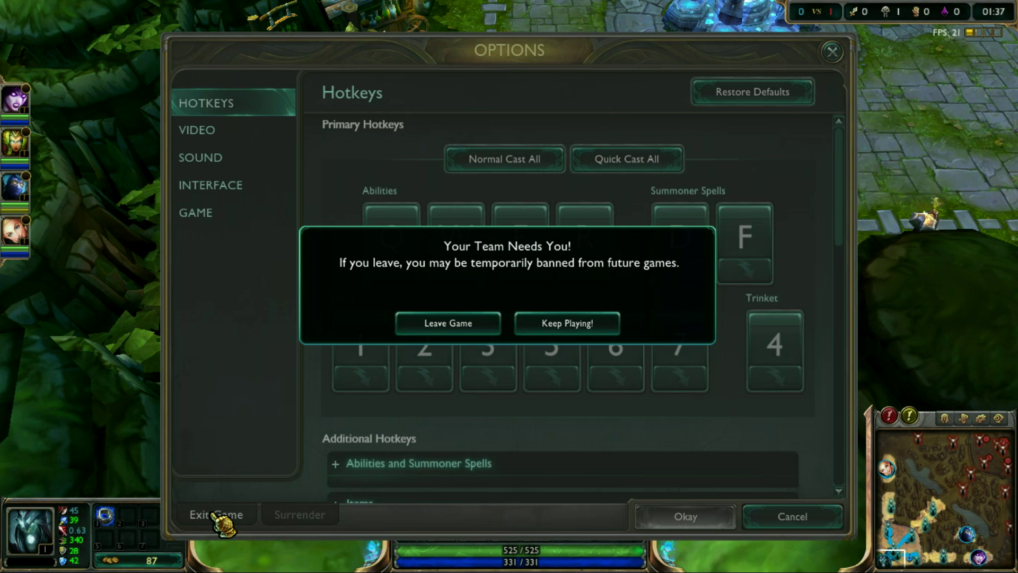
pyautogui.click(482, 327)
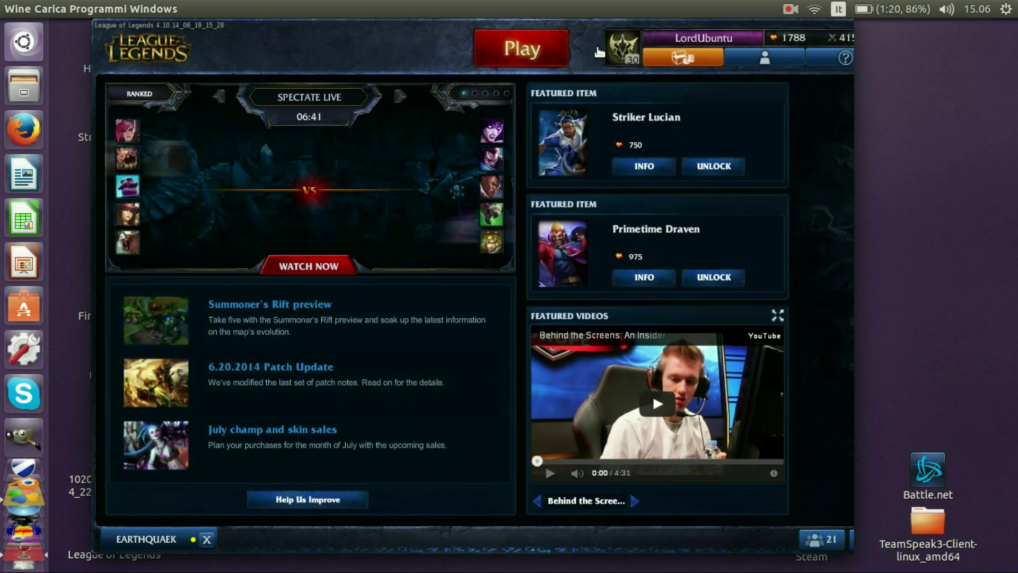
# Move the client window aside and bring up the Wine launcher icon's quit options
pyautogui.moveTo(692, 27); pyautogui.dragTo(749, 26)
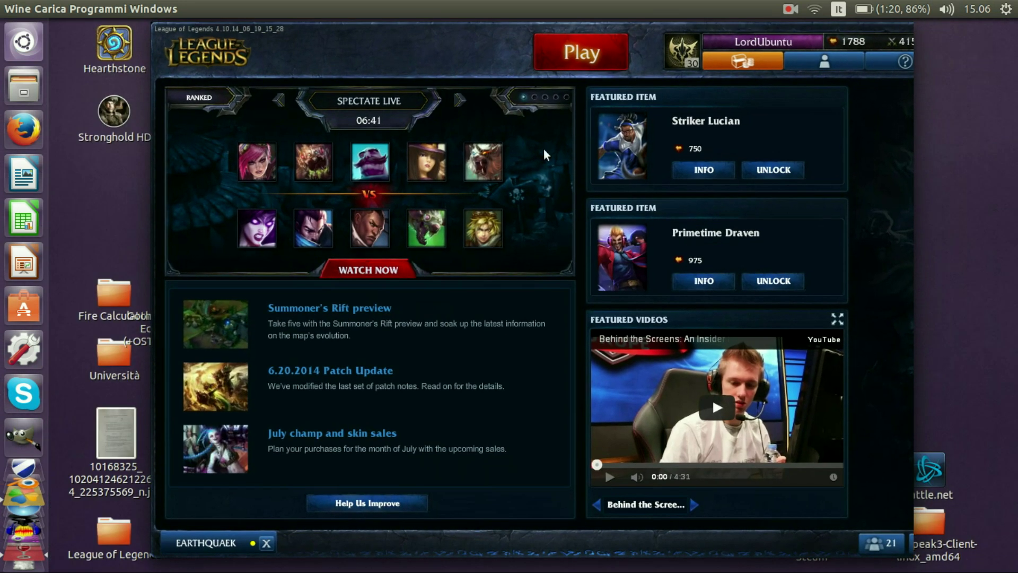
pyautogui.rightClick(20, 521)
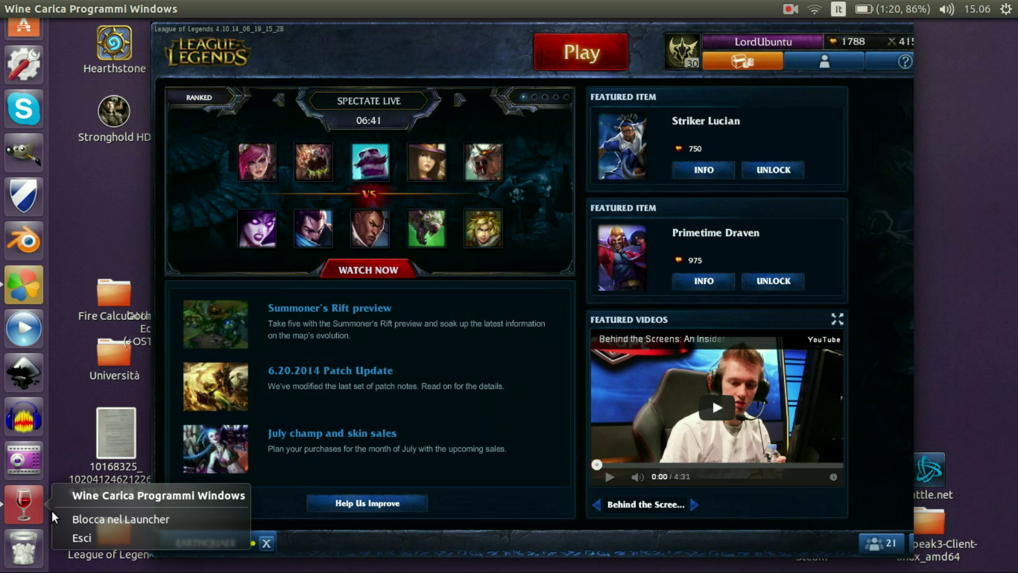
pyautogui.click(91, 537)
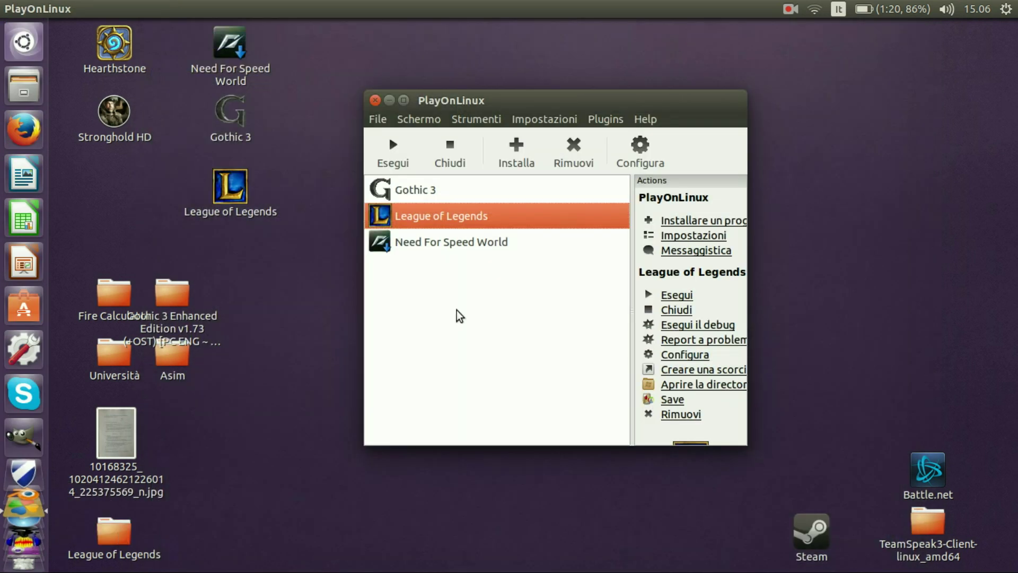